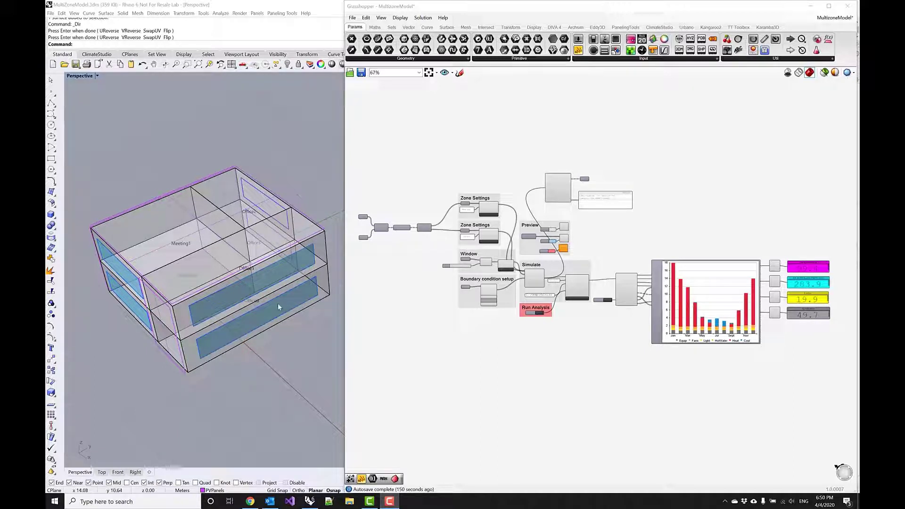
Inspect the building's PV surfaces and select the flat roof surface on top of the two-storey model
right_click_drag(278, 307, 294, 229)
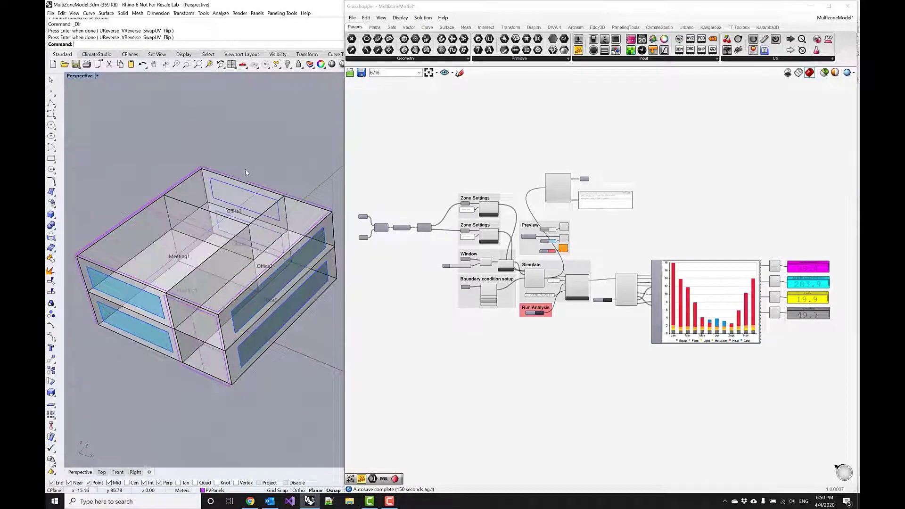
left_click(238, 180, "ctrl+shift")
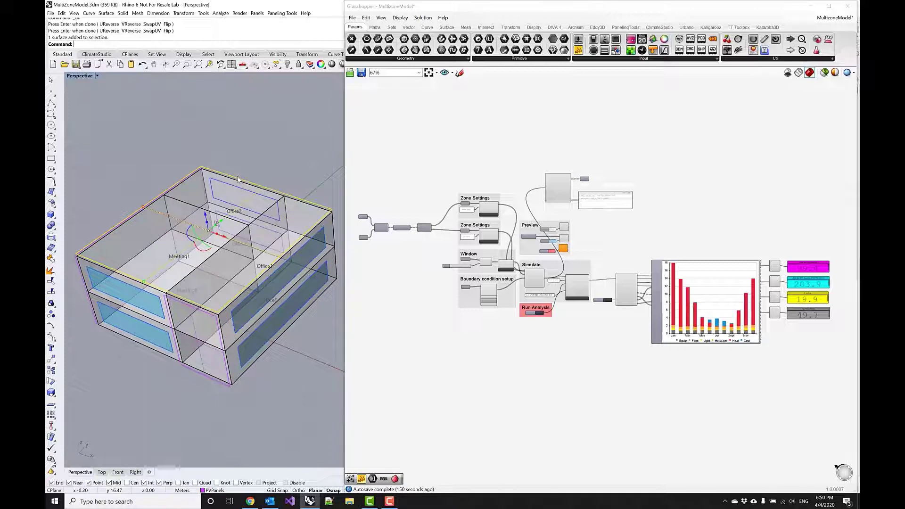
left_click(194, 321, "ctrl+shift")
left_click(143, 216, "ctrl+shift")
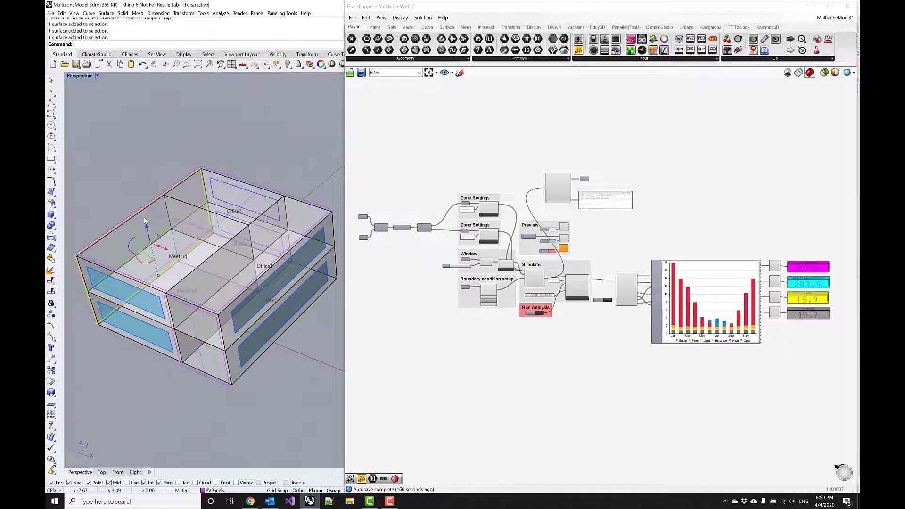
left_click(149, 169)
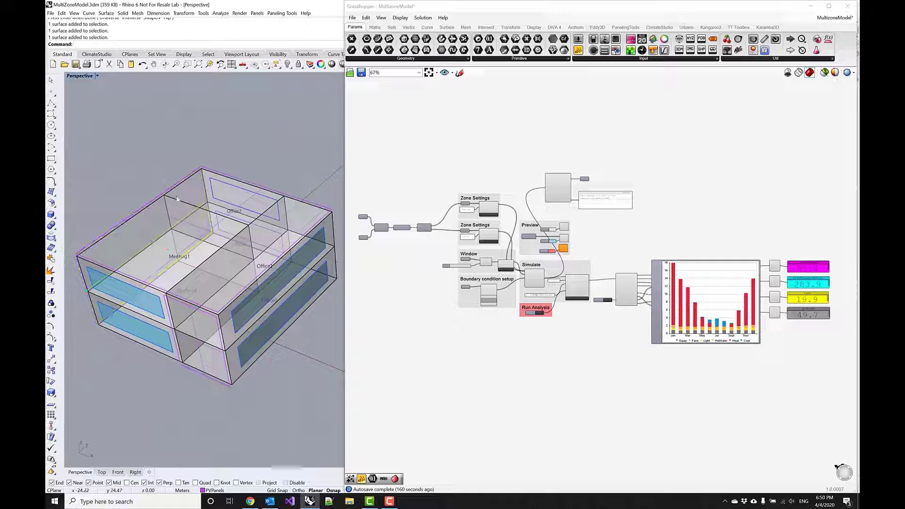
mouse_move(176, 199)
right_mouse_down()
mouse_move(142, 181)
mouse_move(176, 195)
right_mouse_up()
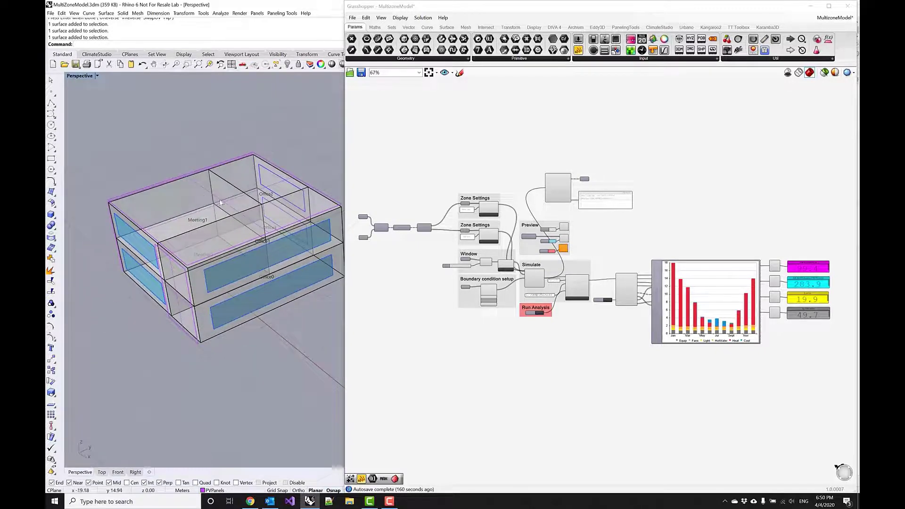
left_click(220, 200)
left_click(178, 156)
left_click(189, 180)
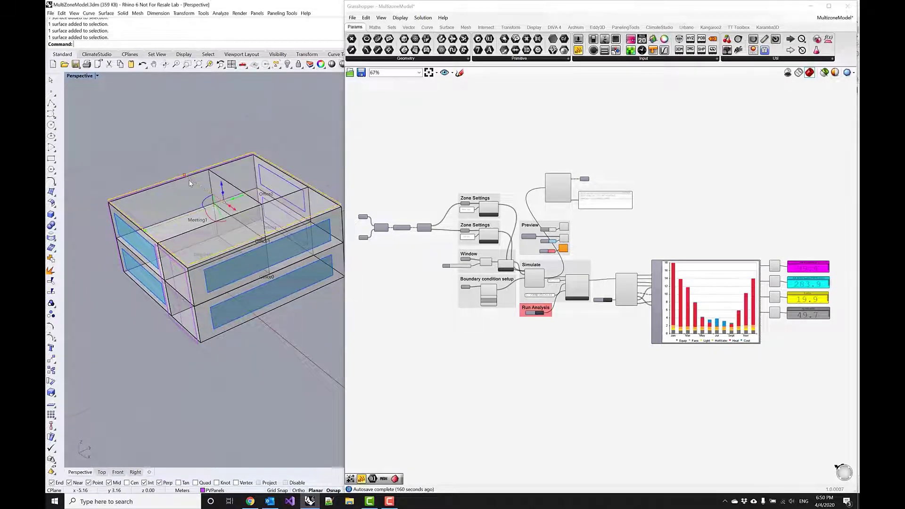
right_click_drag(189, 183, 183, 213)
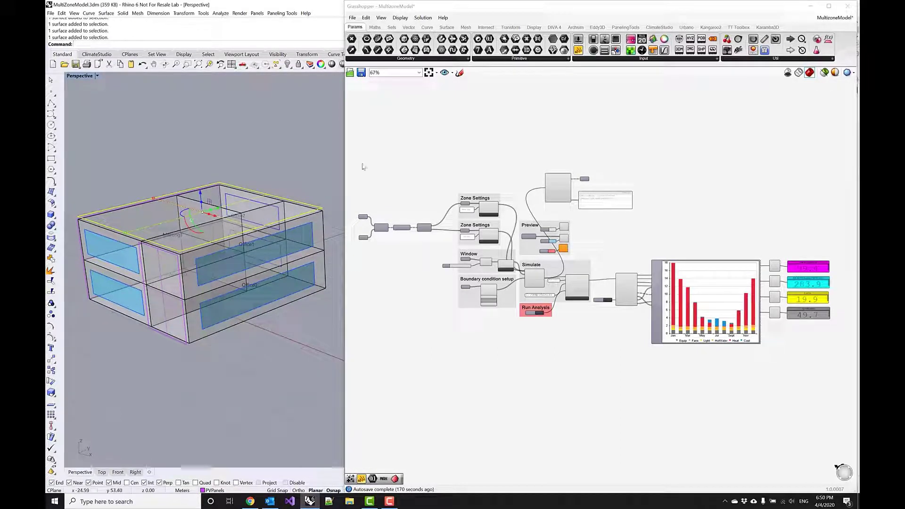
right_click_drag(216, 141, 137, 164)
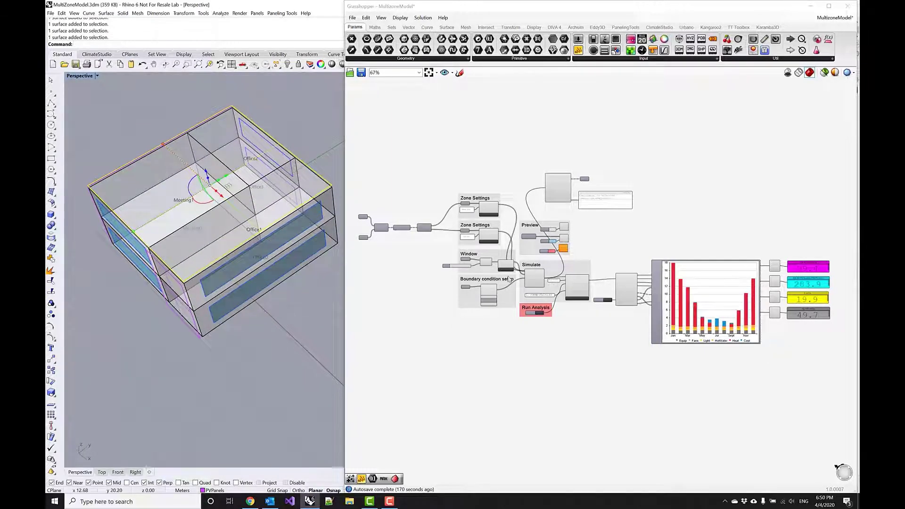
Place ClimateStudio PV Panel, PV simulation and Load result file components in a row below the existing energy definition
right_click_drag(501, 321, 510, 309)
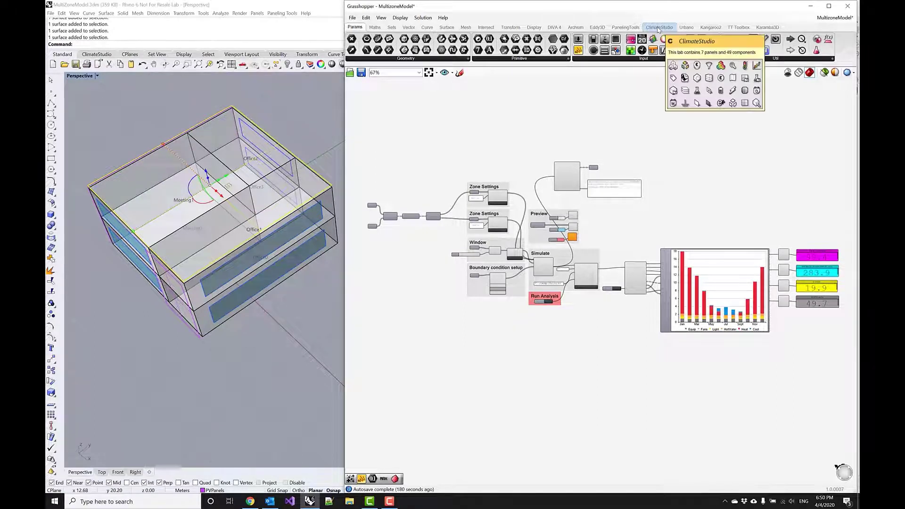
left_click(659, 28)
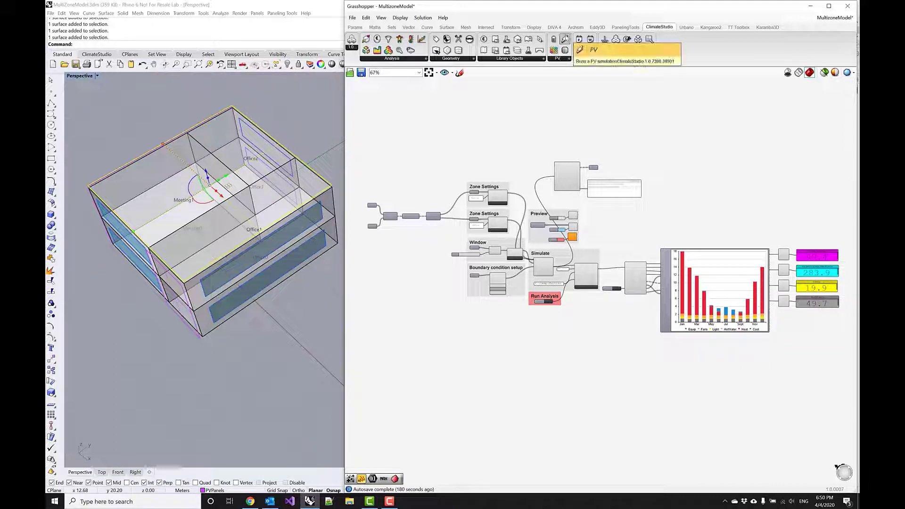
left_click_drag(565, 39, 439, 331)
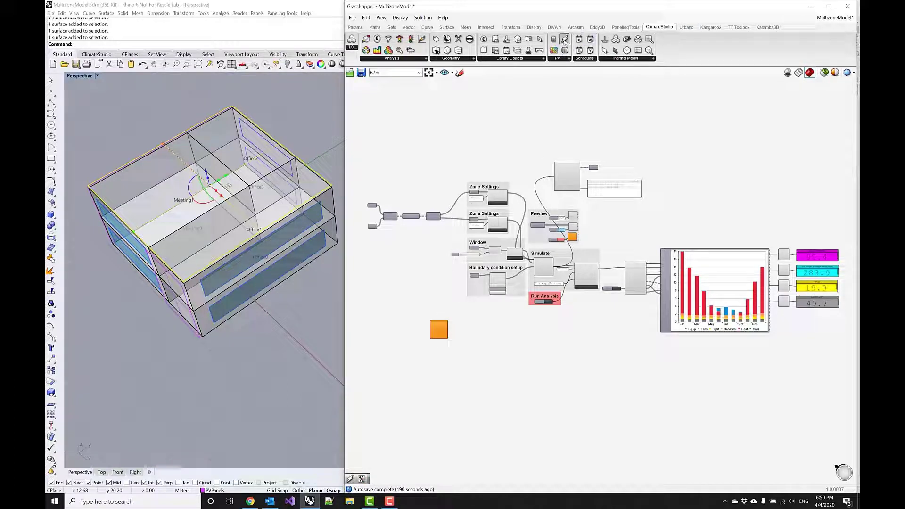
left_click_drag(555, 261, 494, 342)
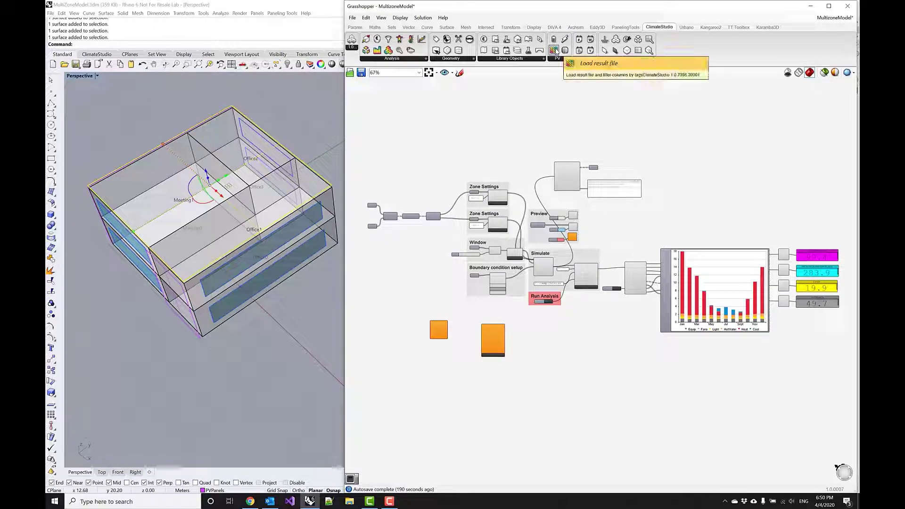
left_click_drag(555, 50, 540, 338)
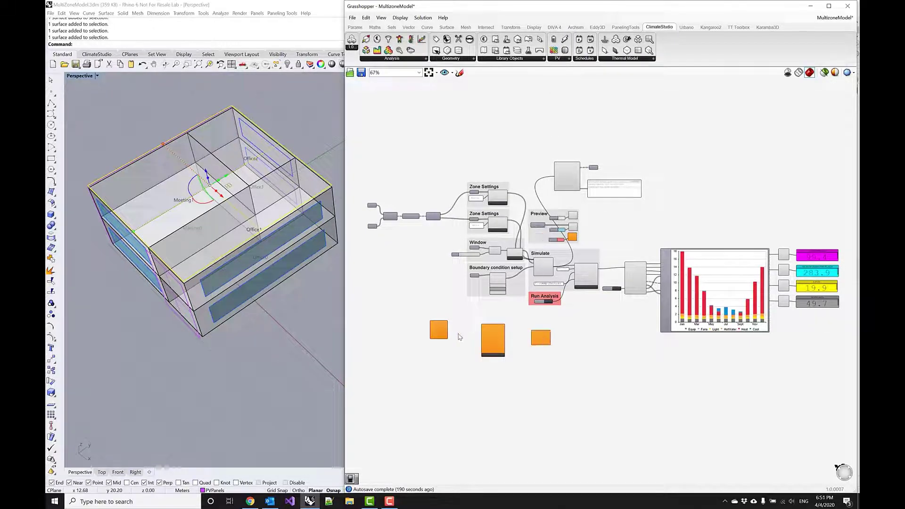
scroll(471, 310, "up", 3)
left_click_drag(462, 266, 476, 270)
right_click_drag(428, 264, 448, 260)
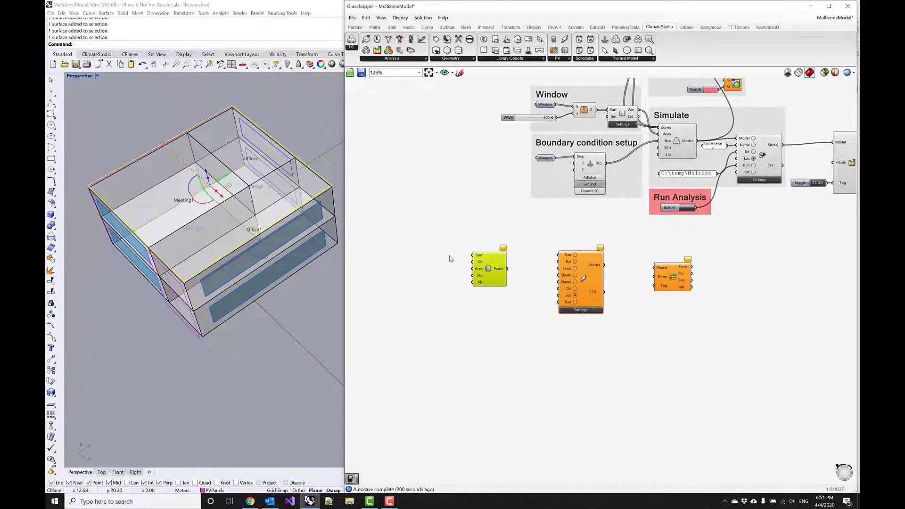
Add a Brep parameter beside the PV Panel component and assign the selected roof surface to it
double_click(441, 259)
type("bre")
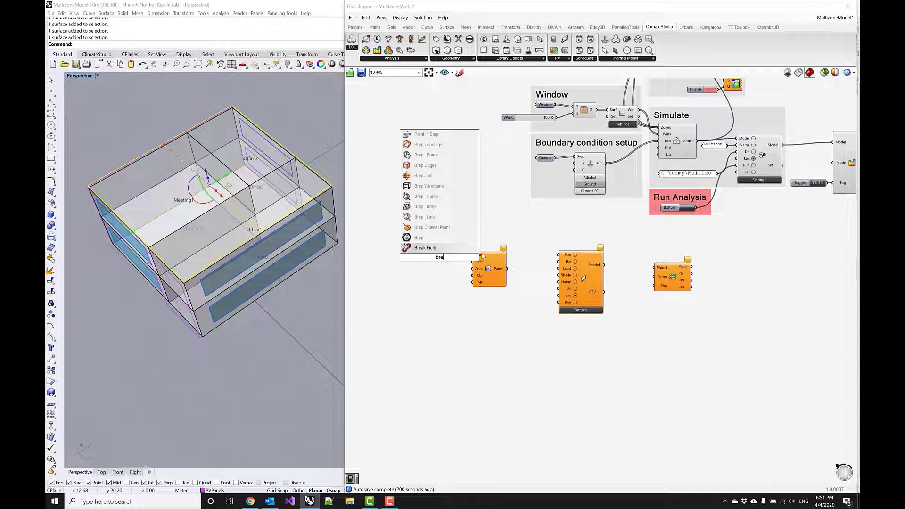
left_click(419, 237)
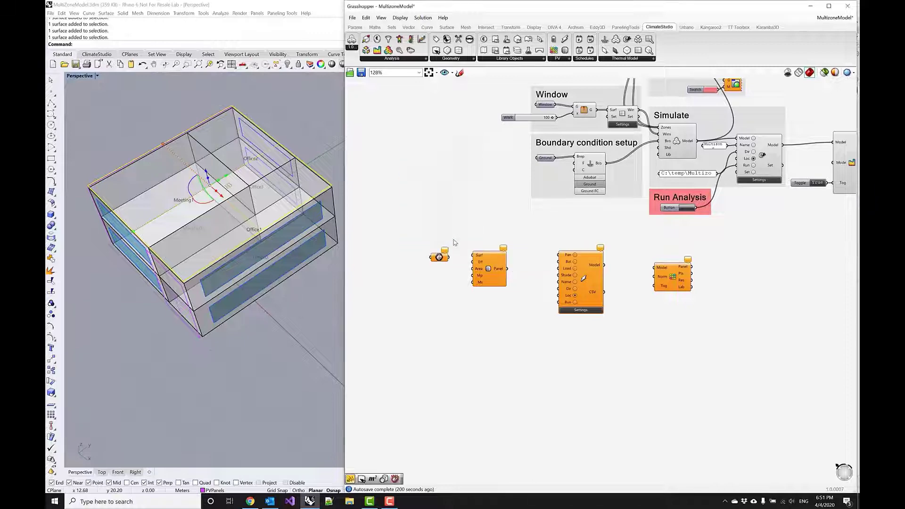
right_click(441, 264)
left_click(464, 352)
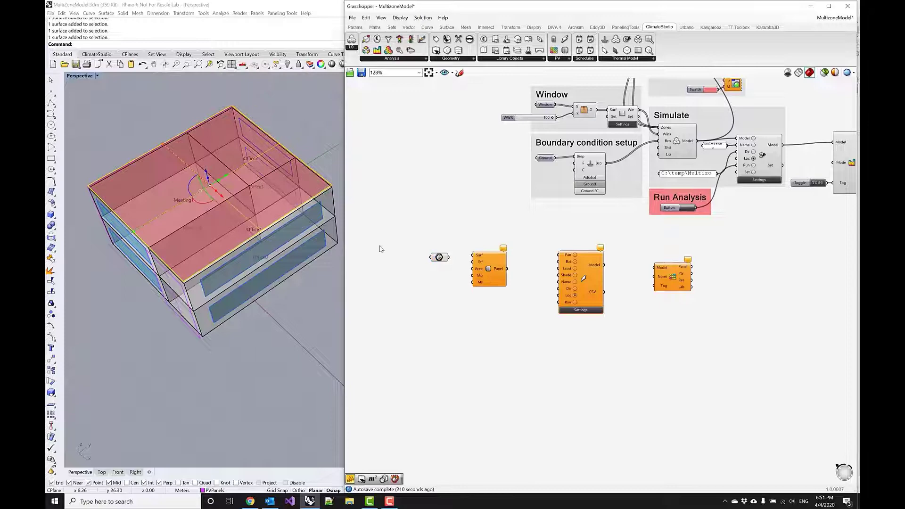
Align the Brep parameter with the PV Panel component and connect it to the Surf input
right_click_drag(210, 204, 248, 186)
right_click(439, 257)
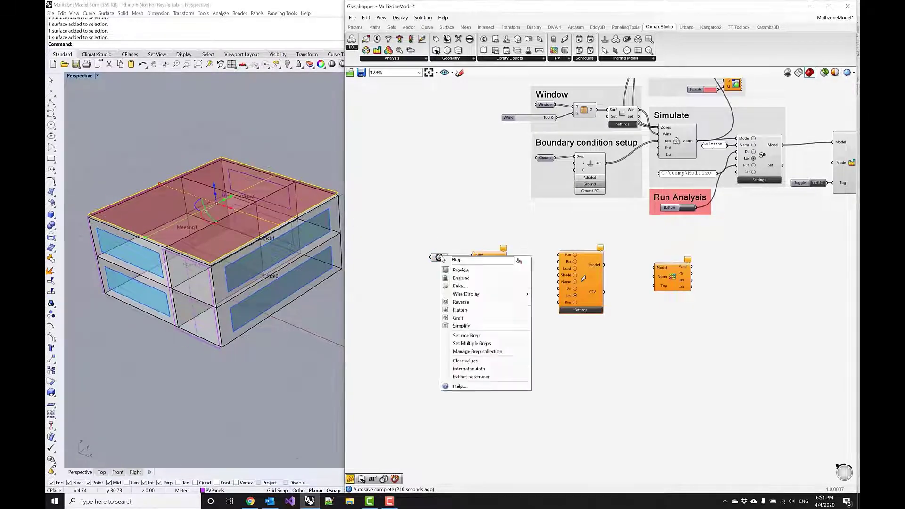
left_click(439, 258)
left_click(440, 254)
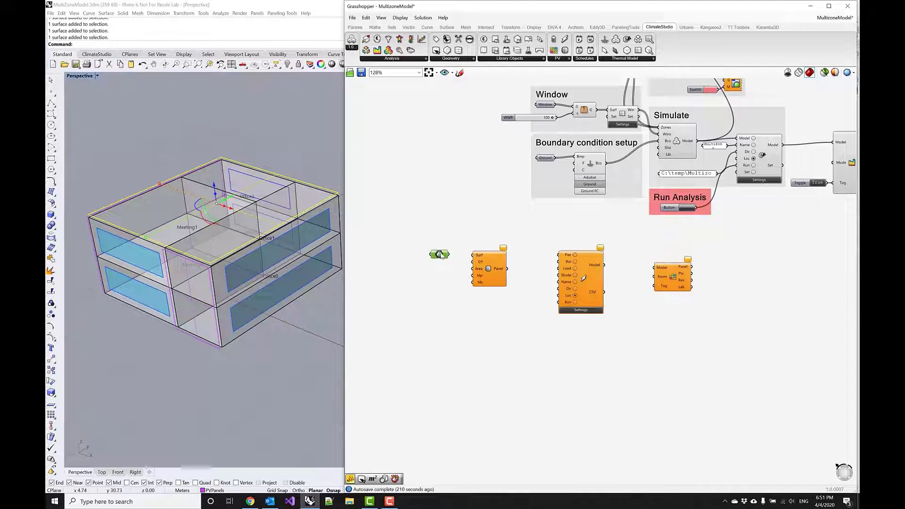
left_click_drag(449, 254, 473, 253)
left_click(497, 264)
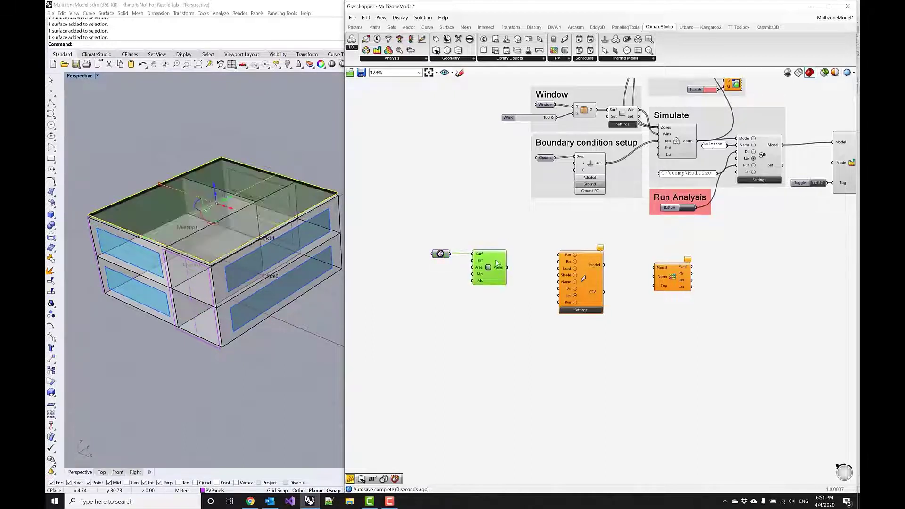
left_click(445, 285)
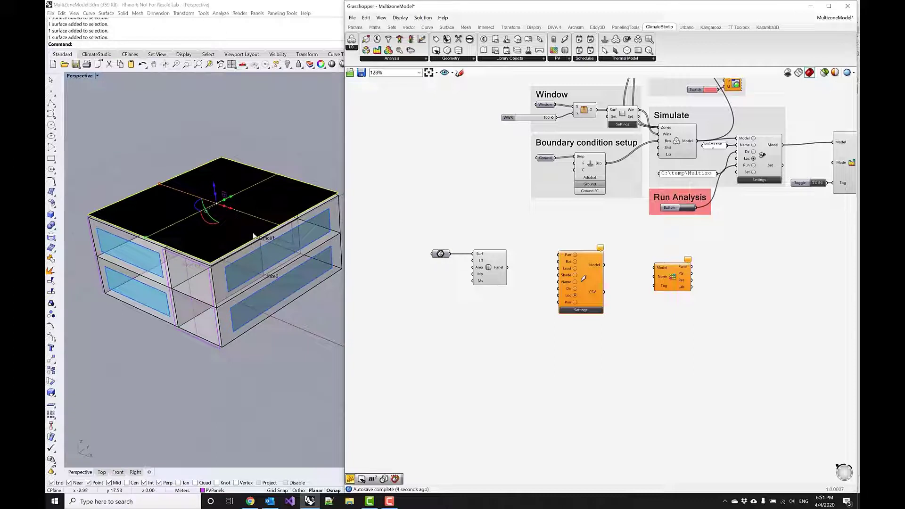
Flip the roof surface's normal direction so that it points upward
right_click_drag(253, 234, 219, 197)
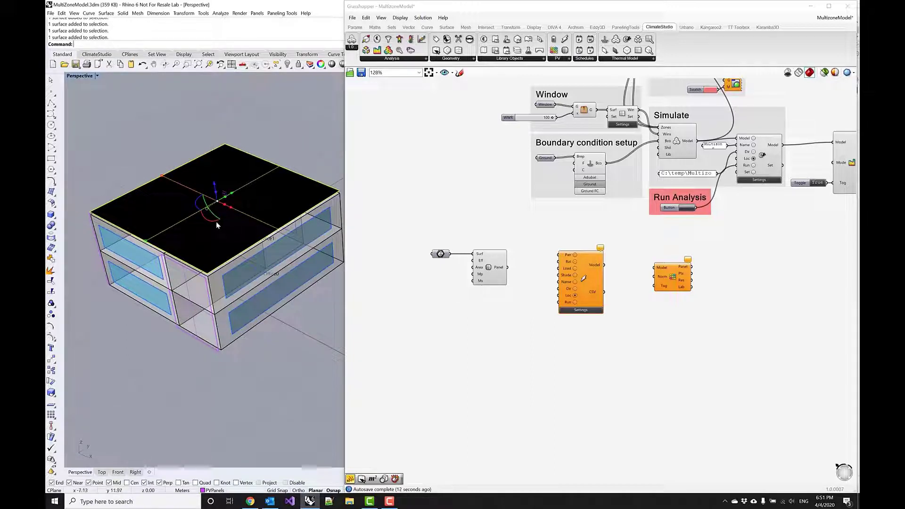
mouse_move(204, 272)
right_mouse_down()
mouse_move(221, 203)
mouse_move(204, 267)
right_mouse_up()
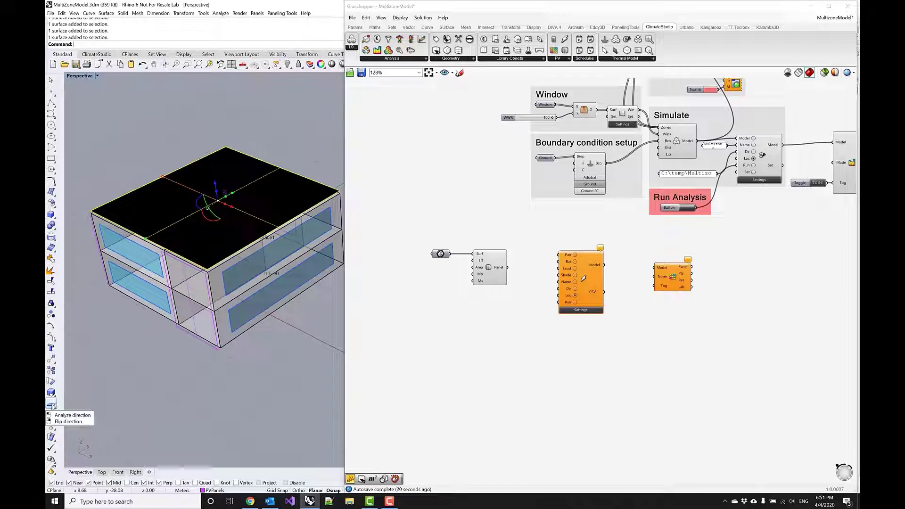
left_click(51, 405)
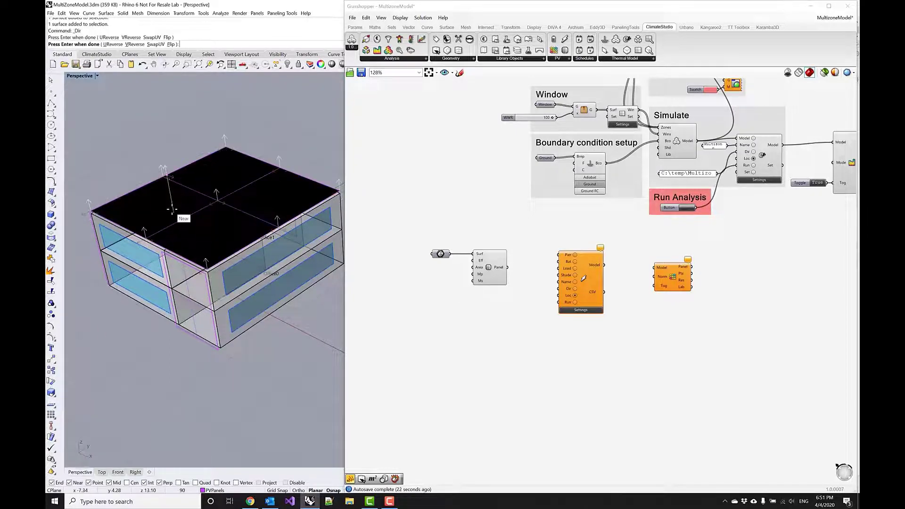
key("Return")
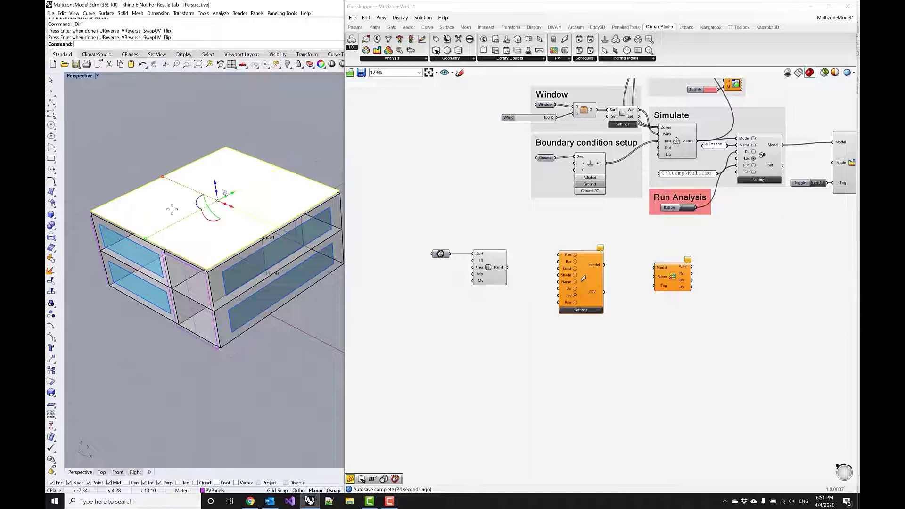
Turn off the geometry preview of the PV Panel component
right_click(491, 267)
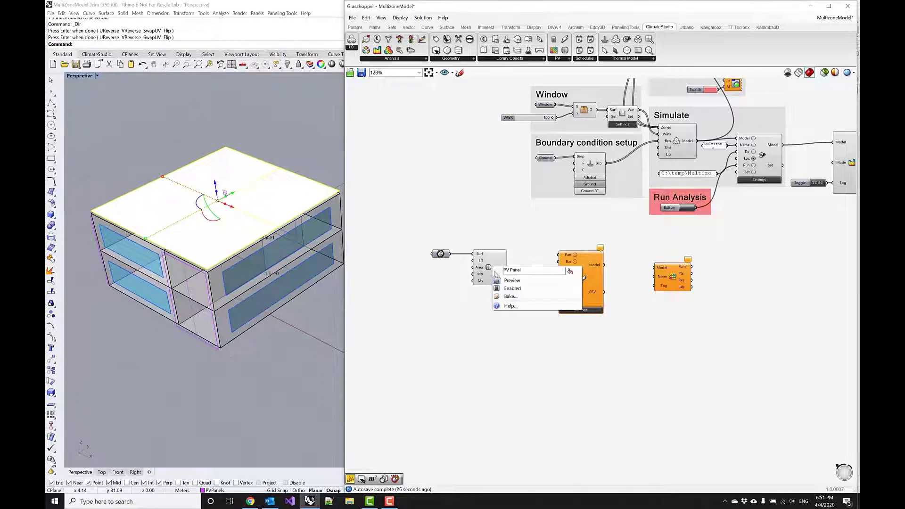
left_click(502, 281)
right_click_drag(241, 282, 276, 237)
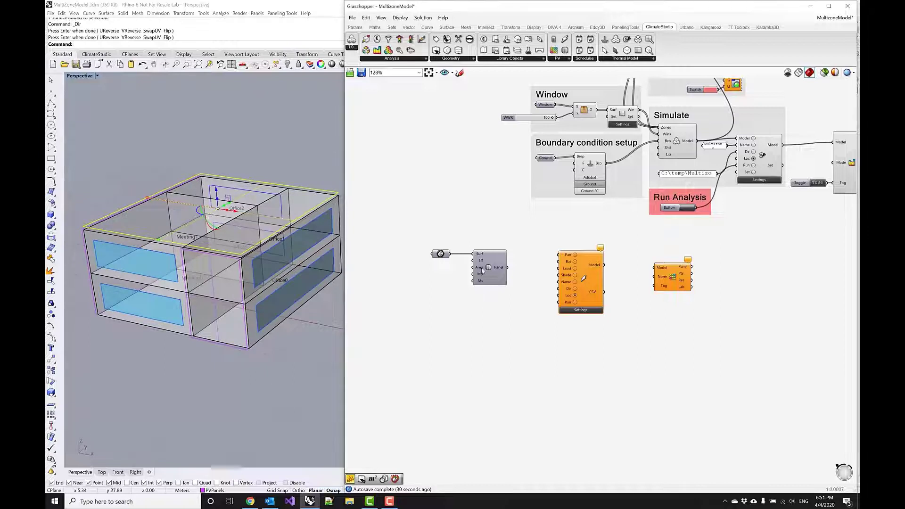
Review the PV Panel inputs, connect its Panel output to the PV simulation's Pan input and align the simulation component
scroll(459, 260, "up", 5)
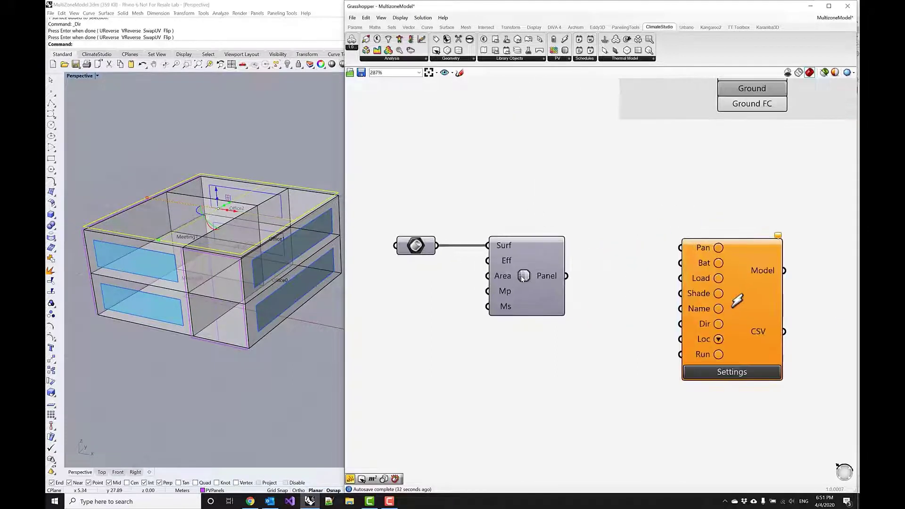
mouse_move(502, 263)
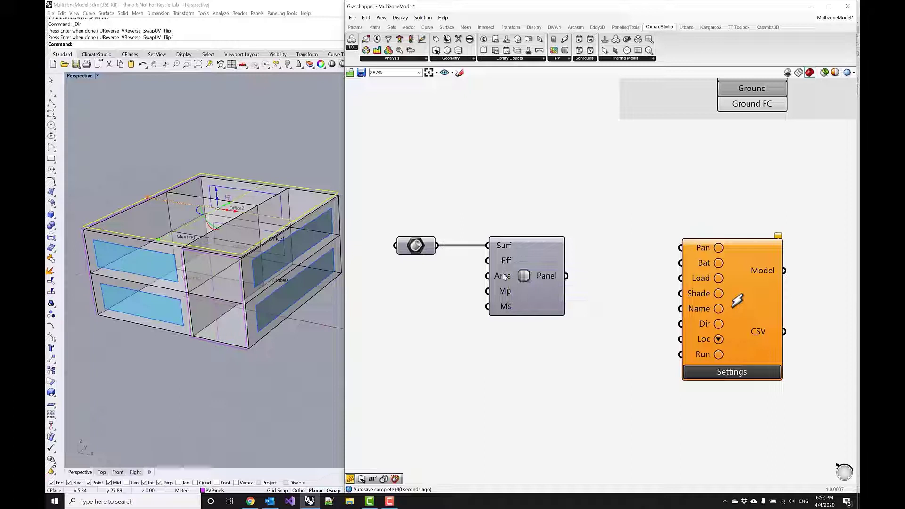
mouse_move(504, 279)
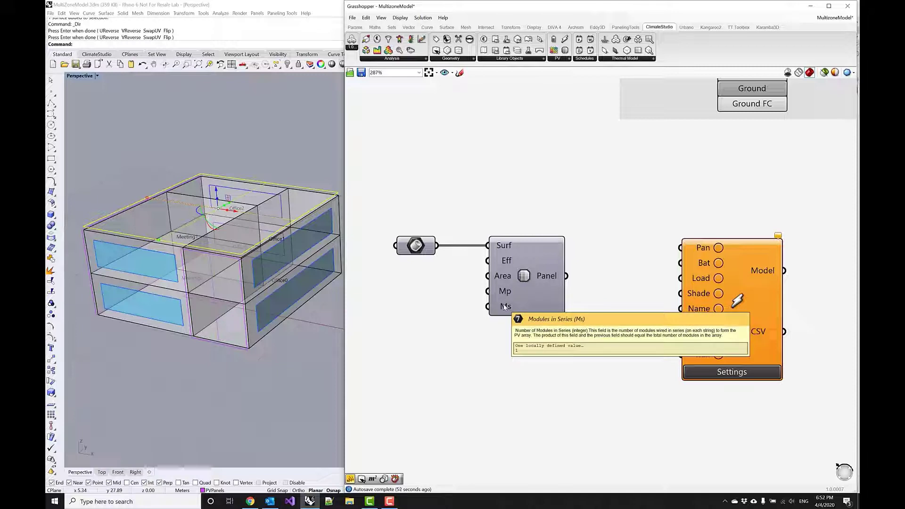
scroll(551, 260, "down", 2)
right_click_drag(596, 263, 526, 280)
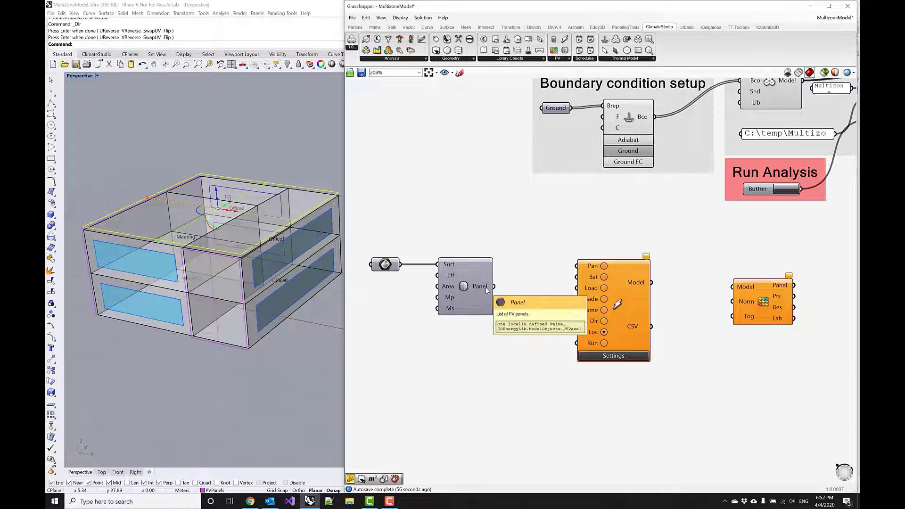
left_click_drag(493, 287, 578, 266)
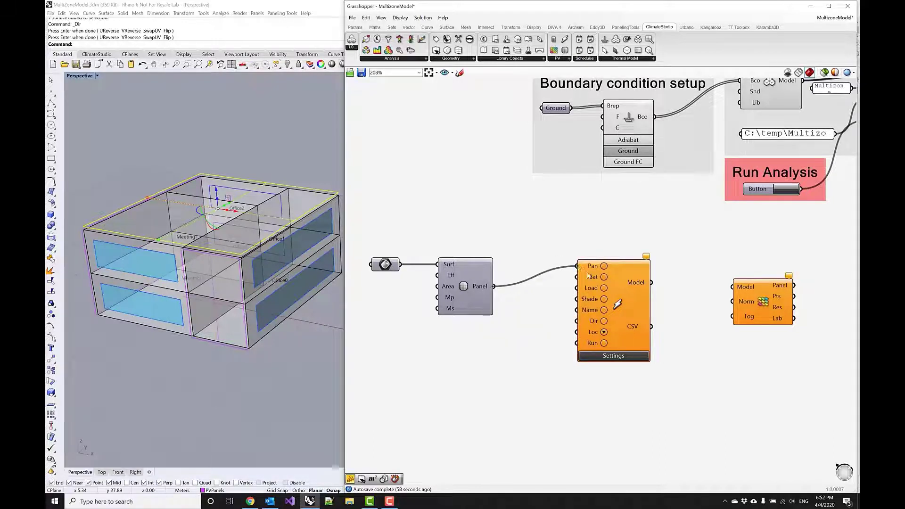
left_click_drag(636, 293, 641, 313)
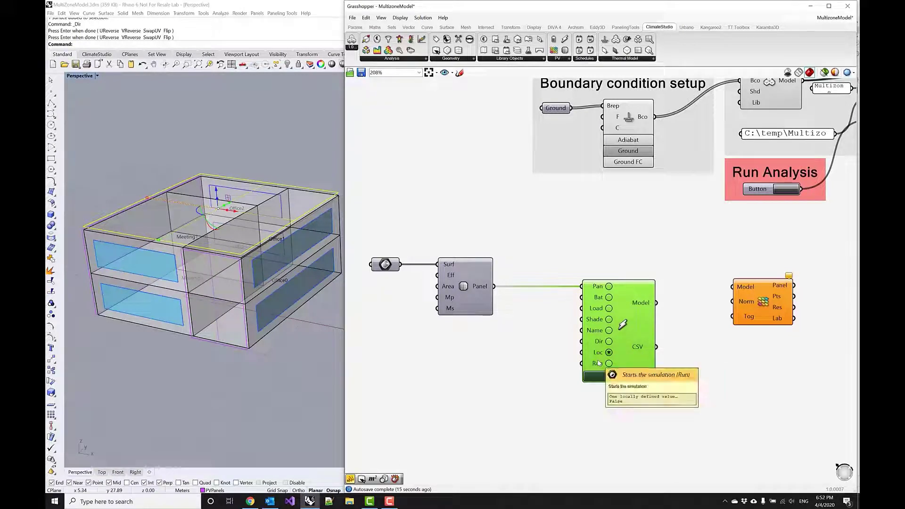
Add a Button component and connect it to the PV simulation's Run input
left_click(355, 27)
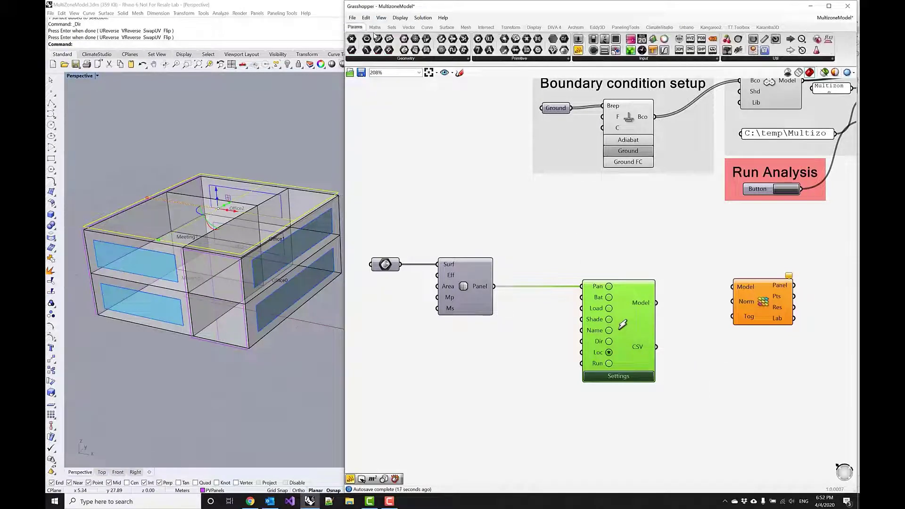
left_click_drag(615, 41, 569, 370)
left_click(544, 367)
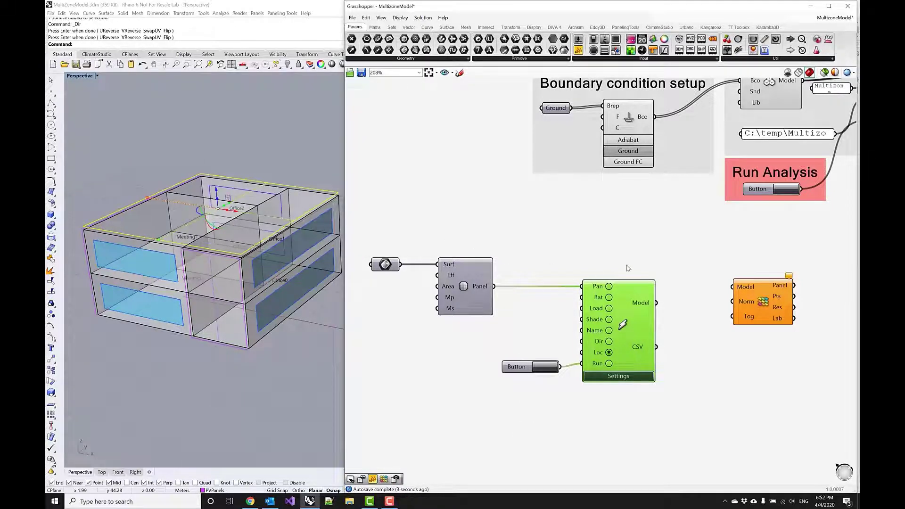
Connect the PV simulation's Model output to the Load CSV component and add a Boolean Toggle set to True on its Tog input
right_click_drag(628, 267, 512, 247)
left_click_drag(542, 286, 644, 288)
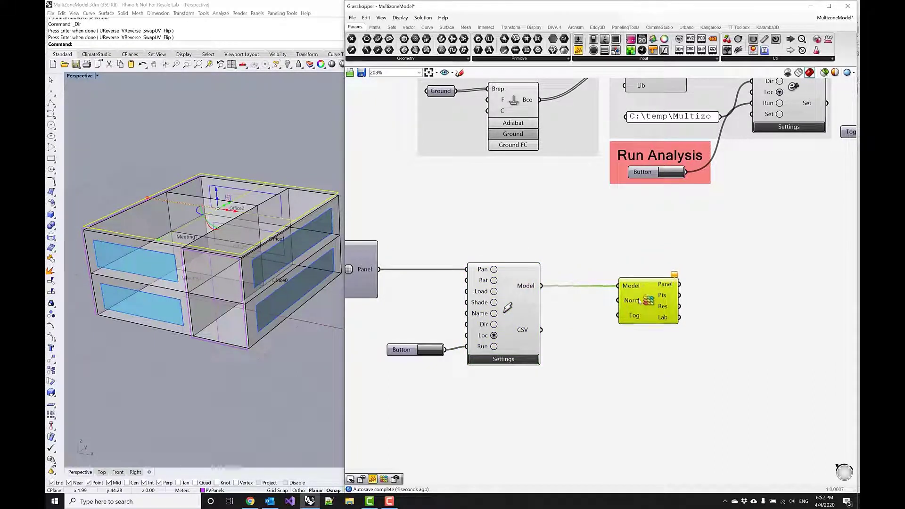
double_click(614, 364)
type("toggle")
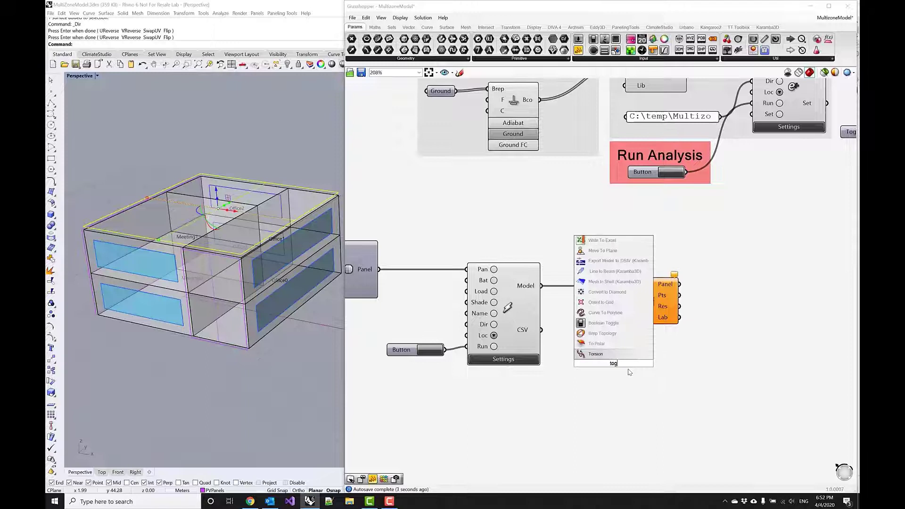
key("Return")
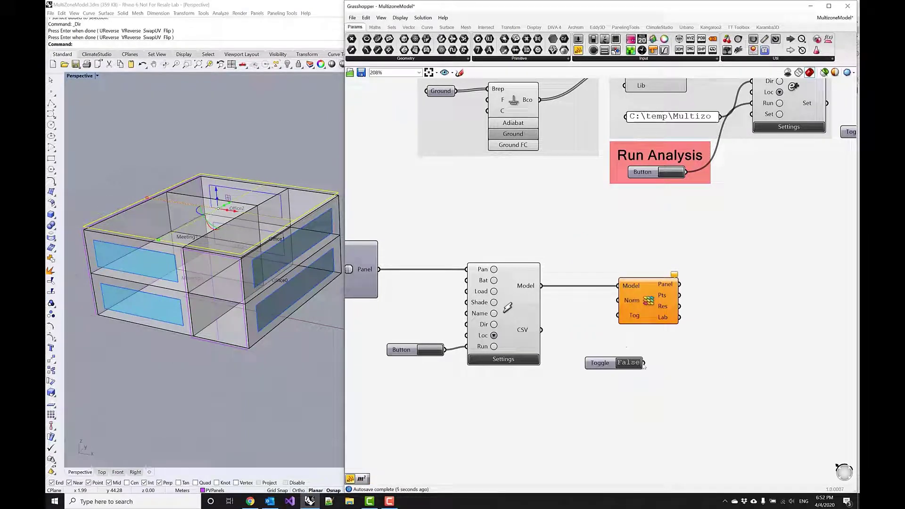
left_click_drag(644, 363, 618, 315)
left_click(627, 363)
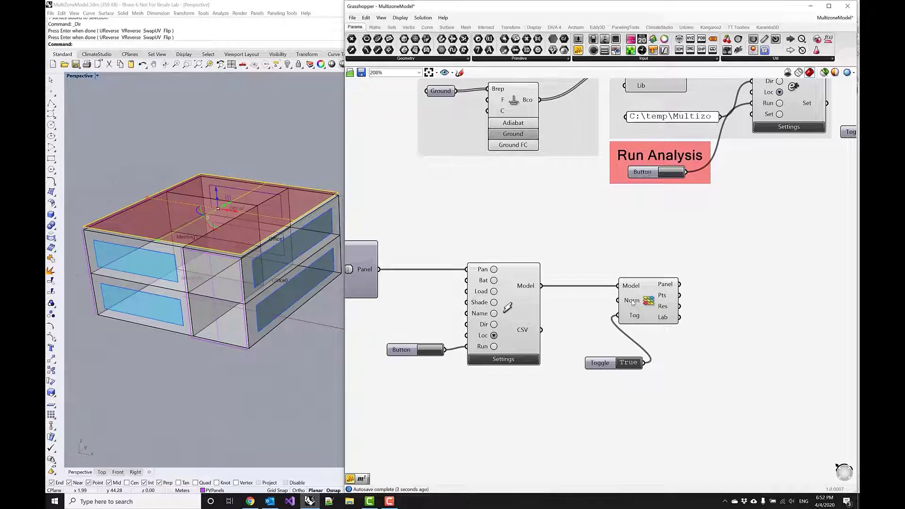
mouse_move(632, 303)
left_click_drag(653, 302, 662, 301)
left_click(654, 274)
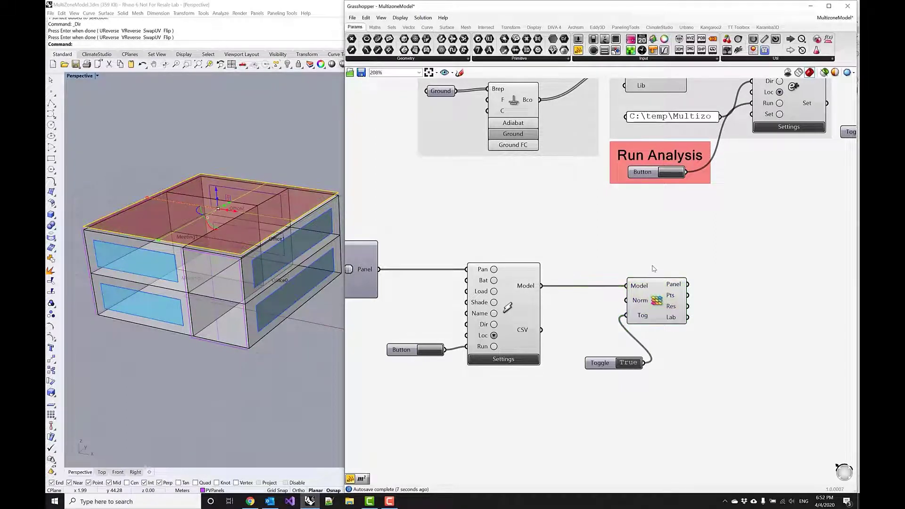
Review the outputs of the Load CSV component and turn off its geometry preview
right_click_drag(712, 272, 574, 262)
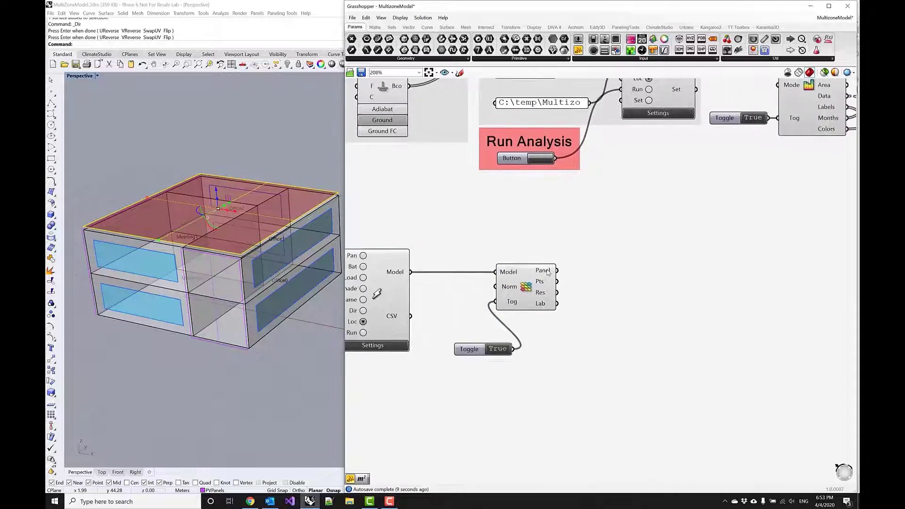
mouse_move(548, 273)
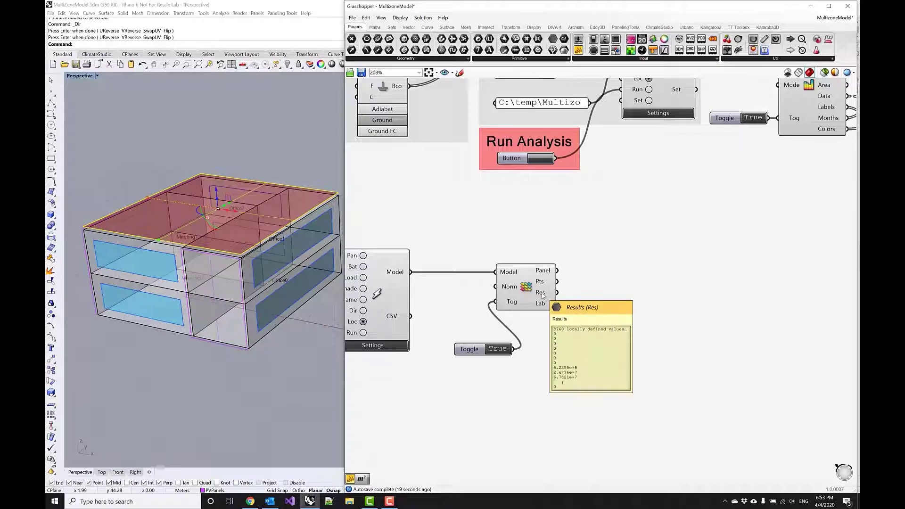
mouse_move(543, 302)
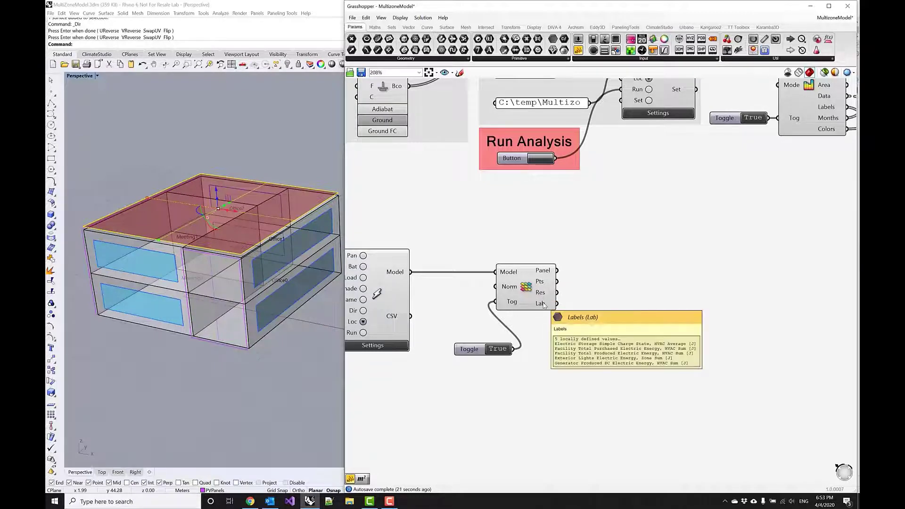
right_click(526, 286)
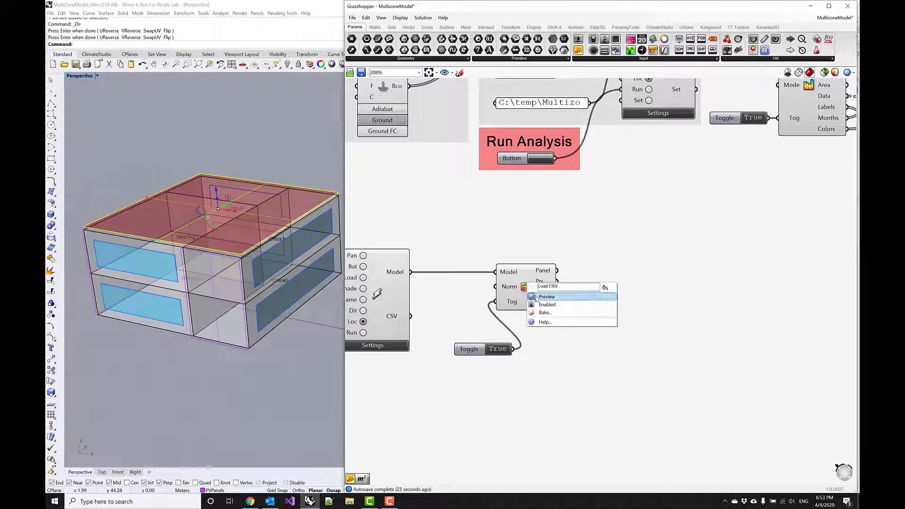
left_click(538, 296)
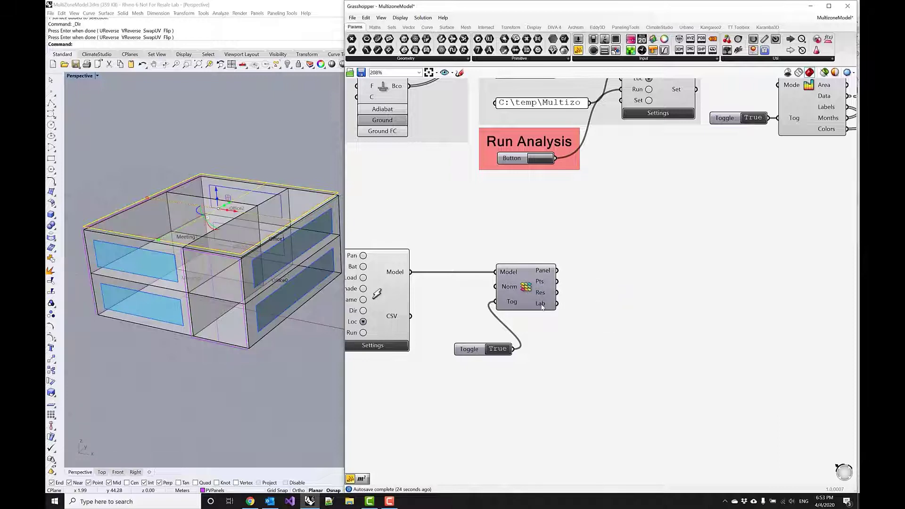
Add a wide panel beside the Load CSV component and connect the Lab output to it to read the result labels
left_click_drag(579, 50, 629, 320)
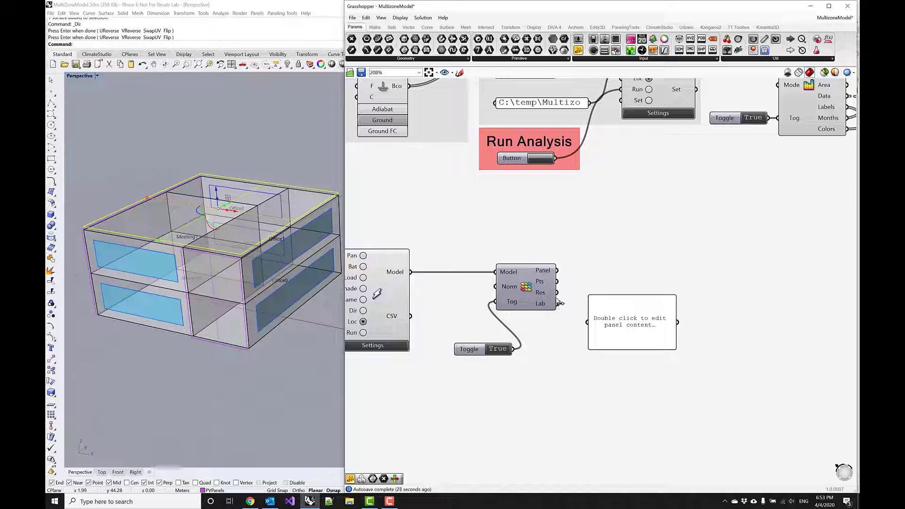
left_click_drag(557, 302, 823, 353)
left_click_drag(764, 323, 761, 315)
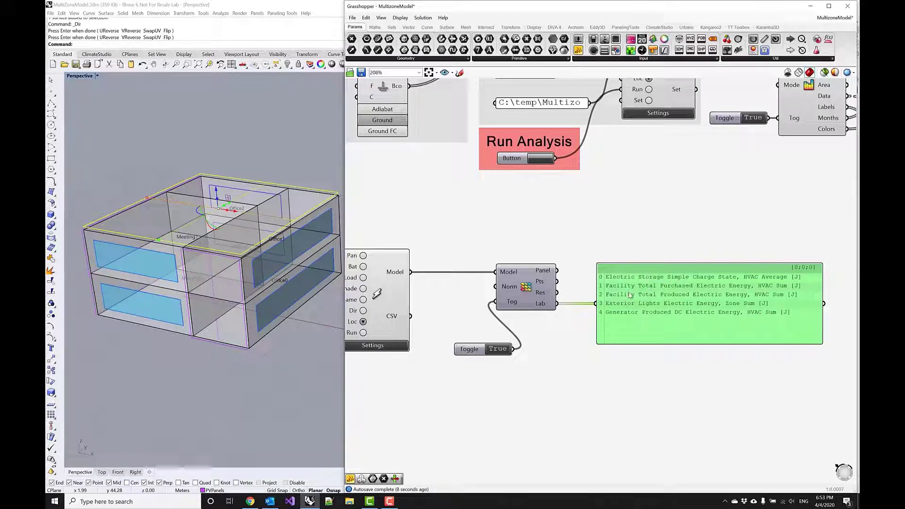
Limit the PV simulation's output variables to Generator Produced DC Electric Energy and rerun the simulation
right_click_drag(459, 322, 503, 304)
left_click(416, 328)
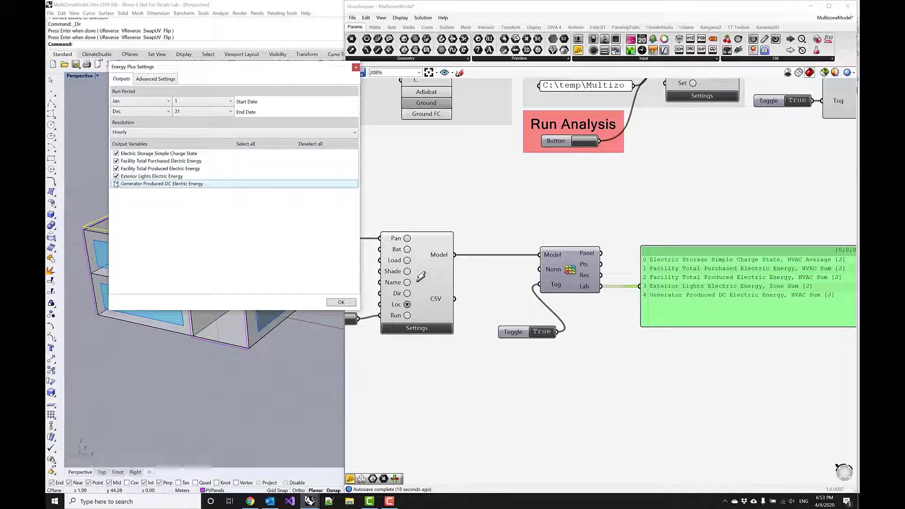
left_click(116, 176)
left_click(116, 169)
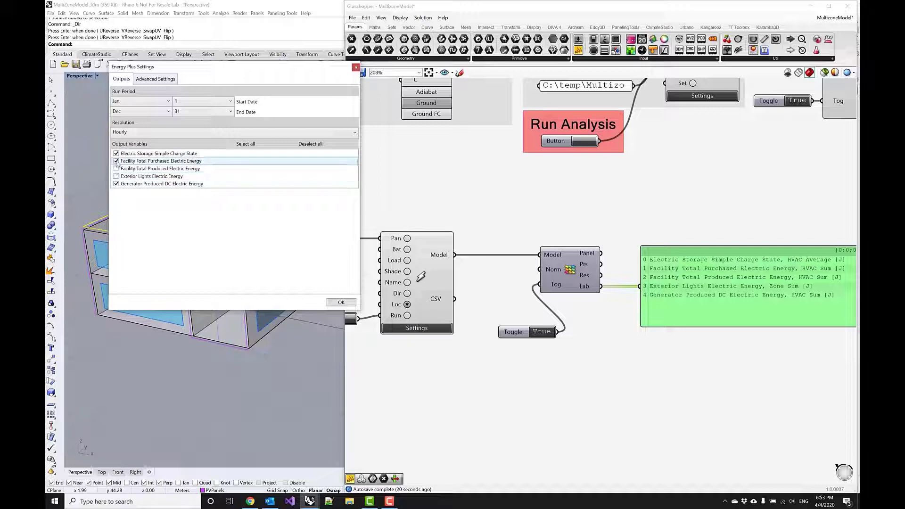
left_click(116, 161)
left_click(116, 154)
left_click(341, 302)
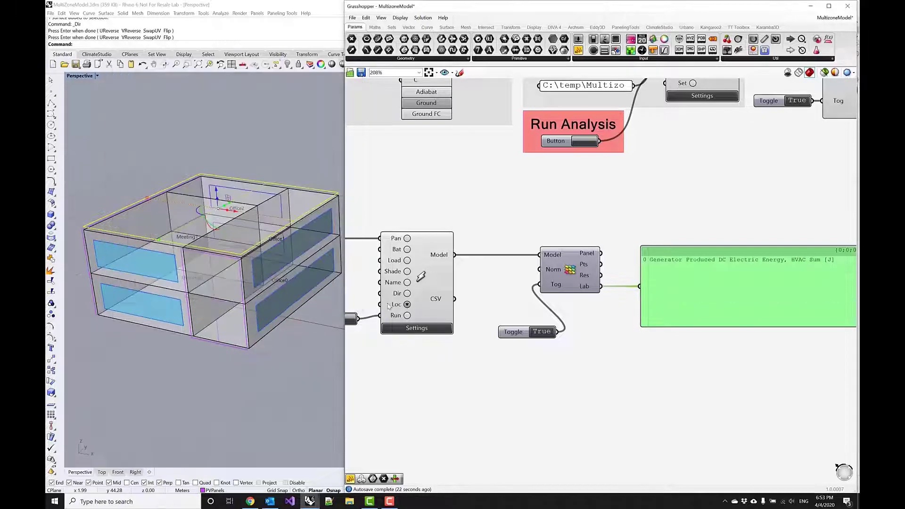
left_click(351, 319)
Feed the Res output into the enlarged panel, look through the hourly values to the end and delete the panel
left_click_drag(600, 275, 640, 286)
right_click_drag(678, 342, 596, 344)
left_click_drag(617, 327, 623, 460)
left_click_drag(628, 424, 632, 344)
left_click_drag(789, 177, 787, 380)
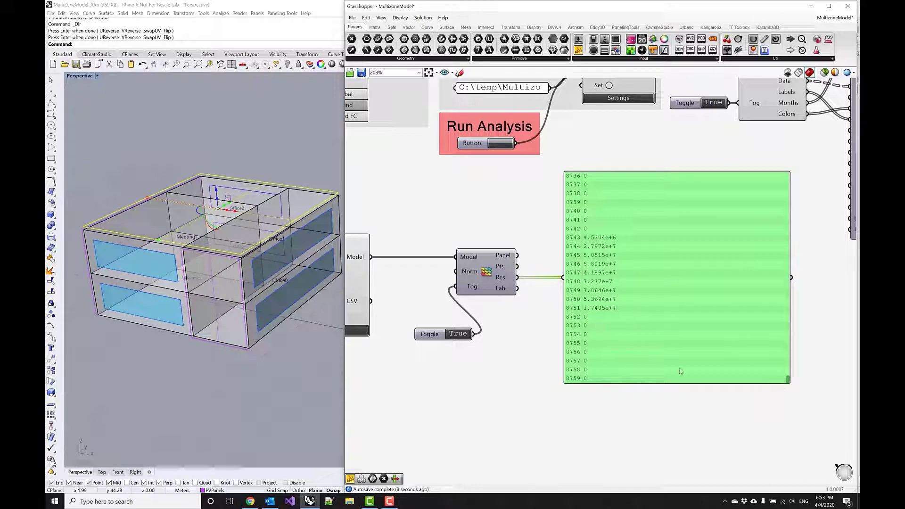
left_click(549, 346)
left_click(623, 295)
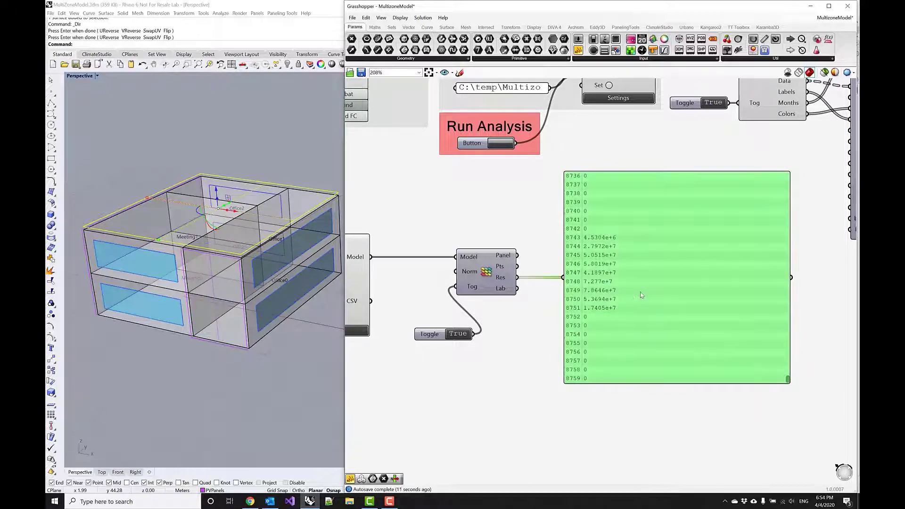
key("Delete")
Add a Mass Addition component and connect the Load CSV component's Res output to its input
double_click(607, 283)
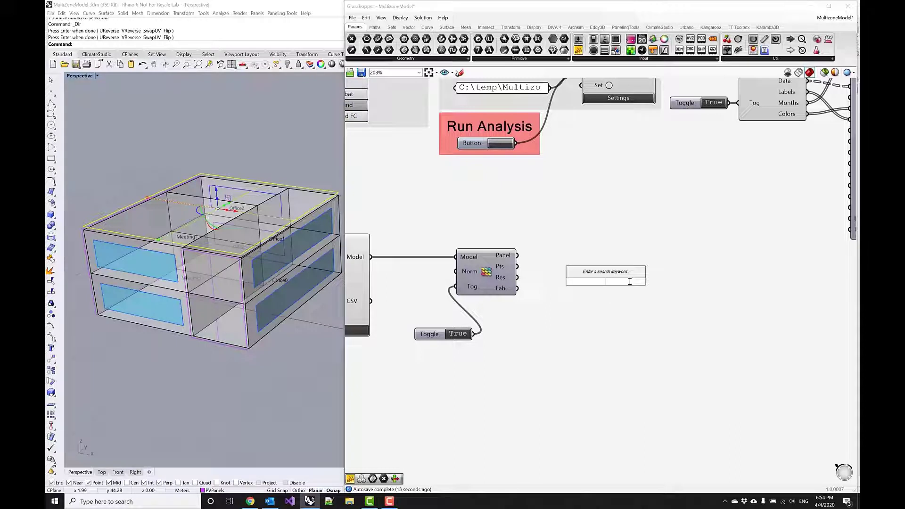
type("mass")
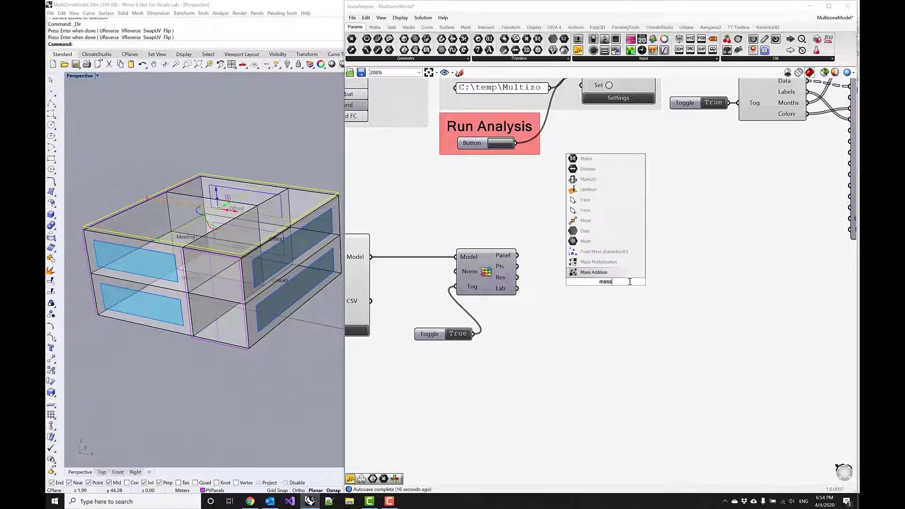
key("Return")
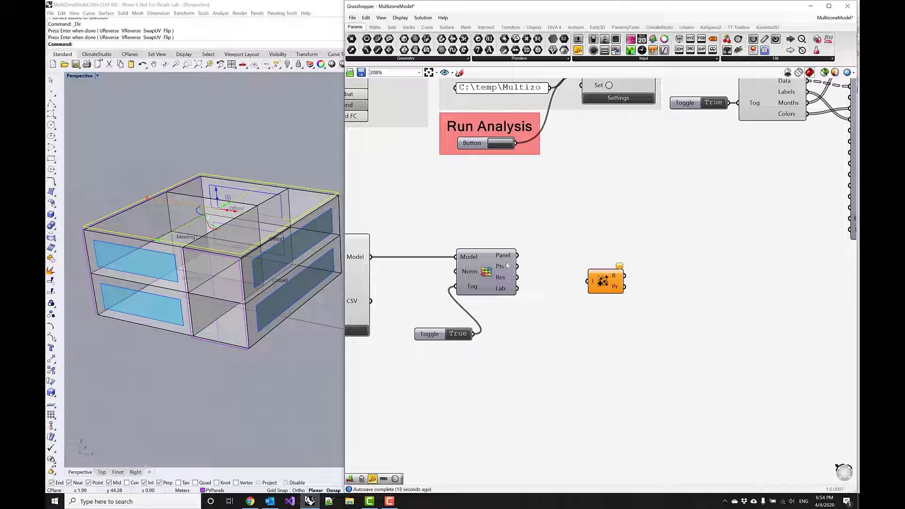
left_click_drag(517, 278, 561, 281)
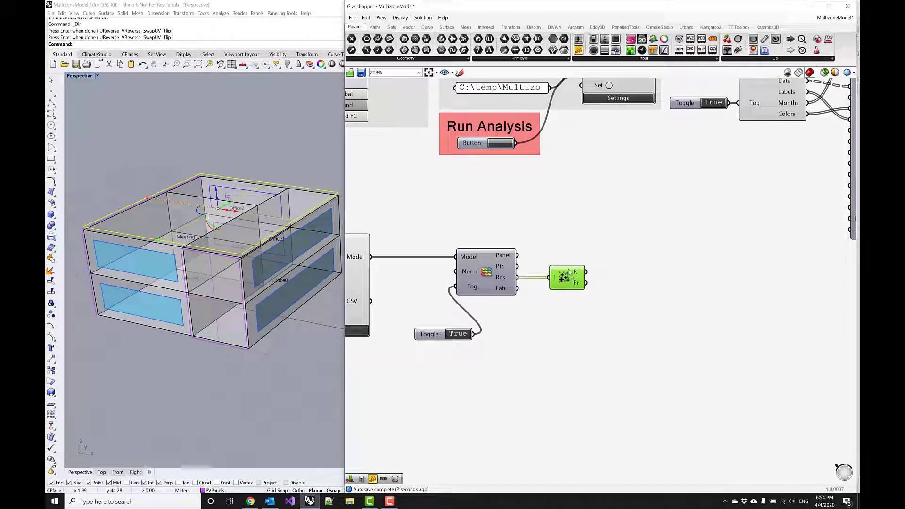
Copy the expression with its yellow $ /m2/a panel beside Mass Addition, connect the R sum to its x input and widen the panel
scroll(568, 271, "down", 5)
right_click_drag(512, 262, 332, 265)
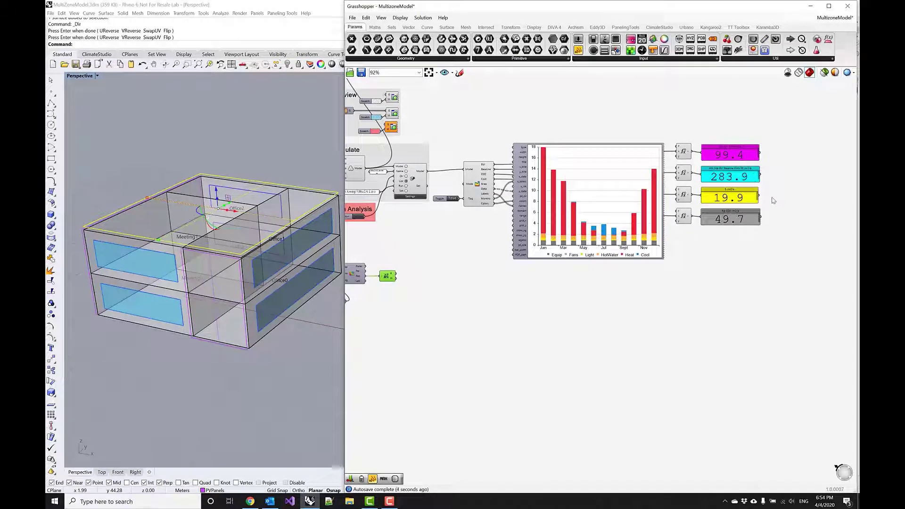
left_click_drag(773, 200, 467, 309)
scroll(395, 277, "up", 3)
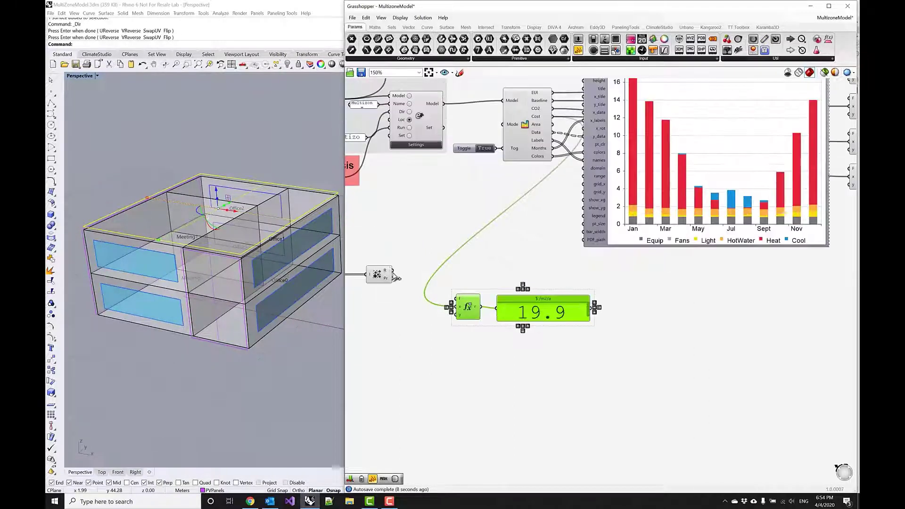
left_click_drag(393, 271, 456, 307)
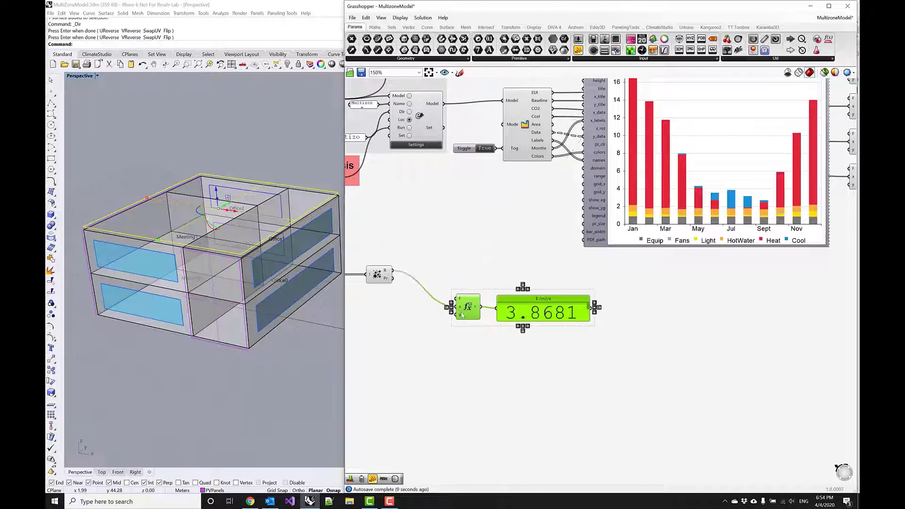
left_click_drag(591, 322, 702, 321)
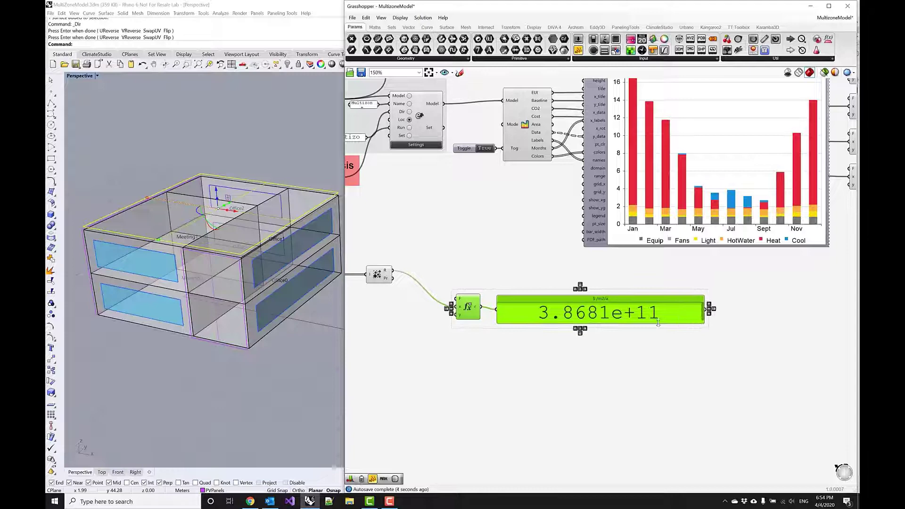
left_click_drag(631, 322, 627, 314)
Add a Division component below Mass Addition and connect the summed result R to its A input
right_click_drag(514, 405, 521, 403)
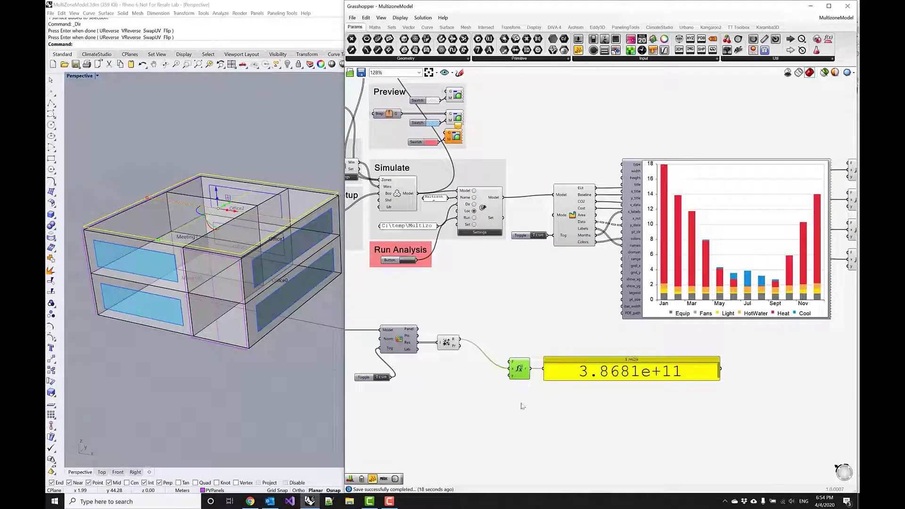
scroll(511, 380, "up", 3)
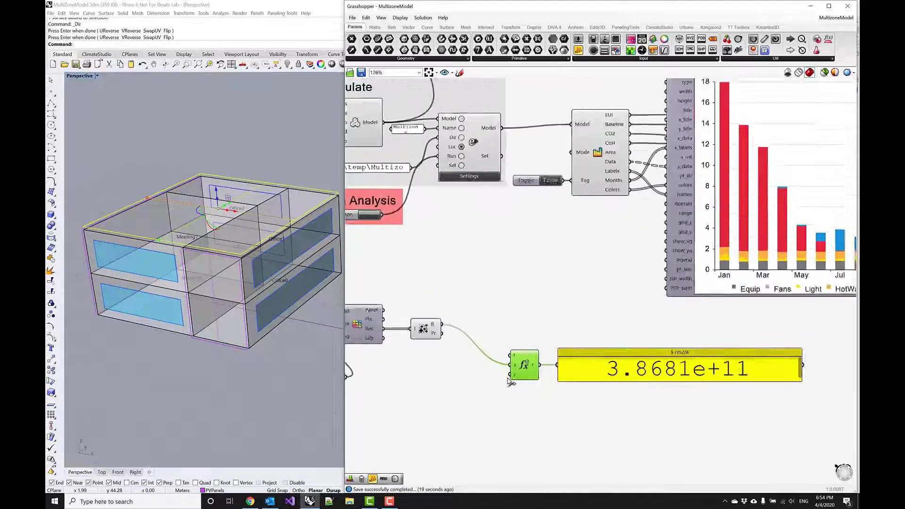
right_click_drag(460, 370, 485, 339)
scroll(487, 339, "down", 1)
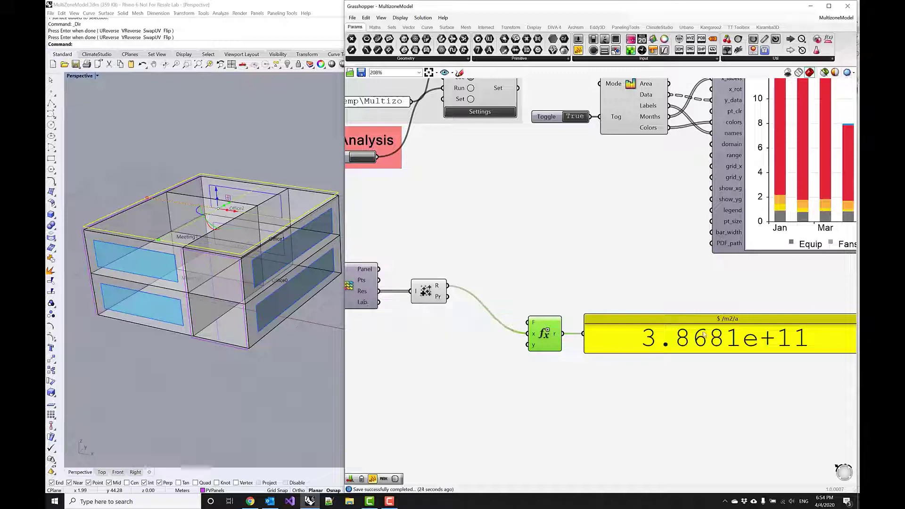
double_click(434, 347)
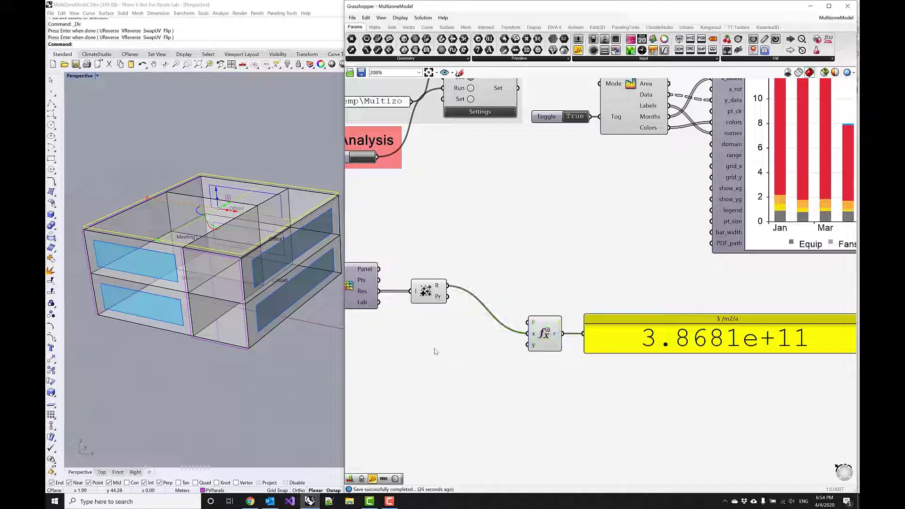
type("div")
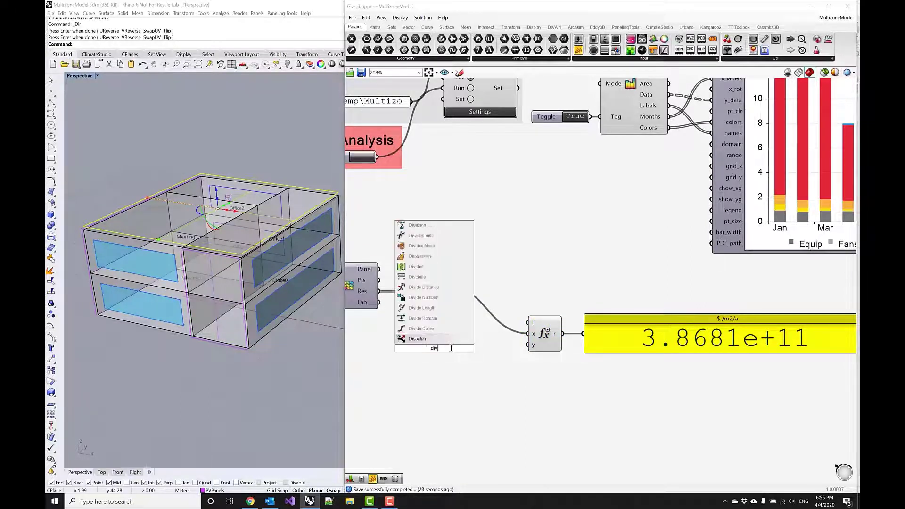
key("Up")
key("Up")
key("Up")
key("Up")
key("Up")
key("Up")
key("Up")
key("Up")
key("Up")
key("Up")
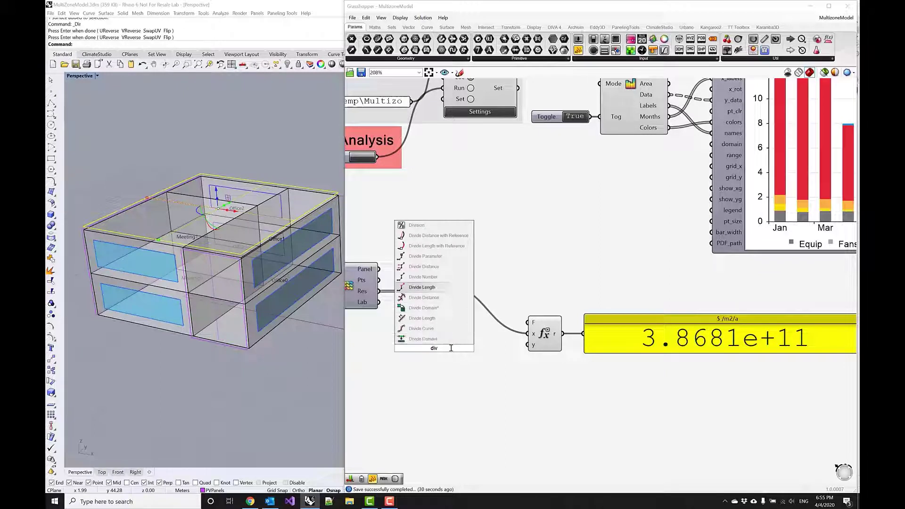
key("Return")
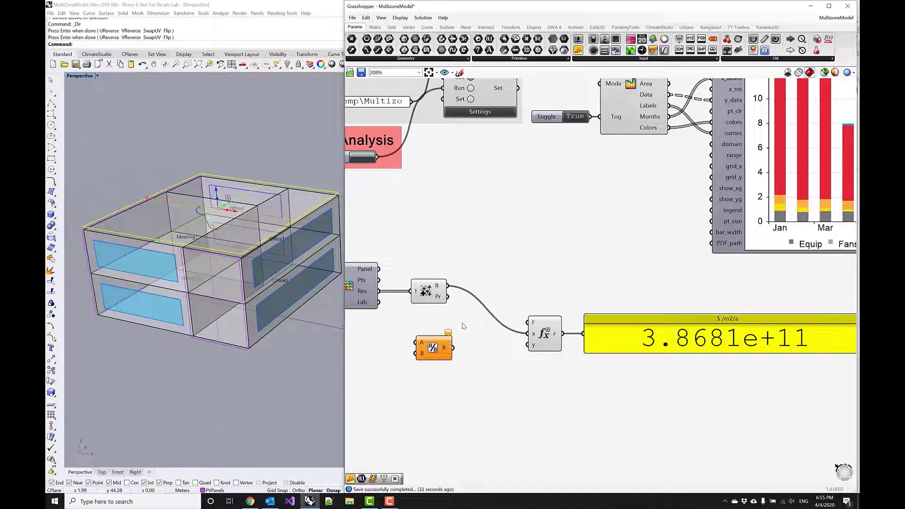
left_click_drag(448, 286, 461, 329)
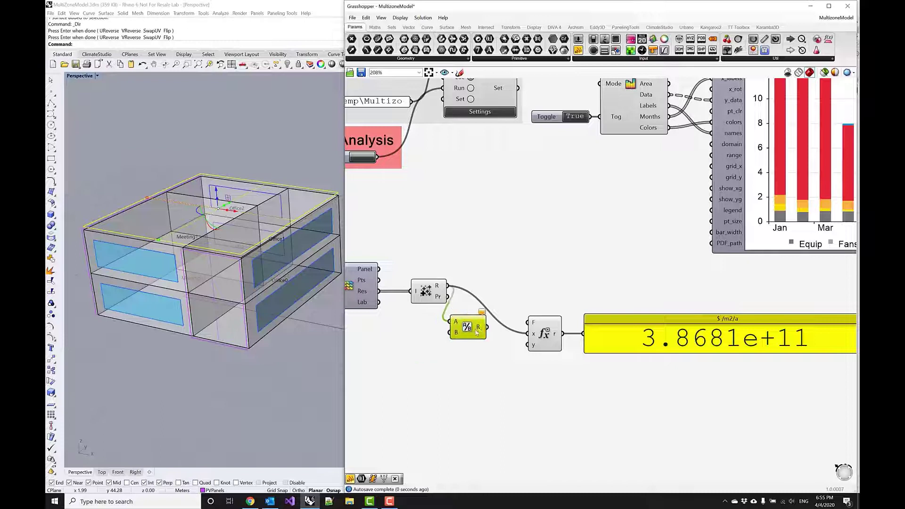
Add a panel containing 3600000 as the Division's B input and connect the division result to the expression's x input
double_click(410, 355)
type("\"")
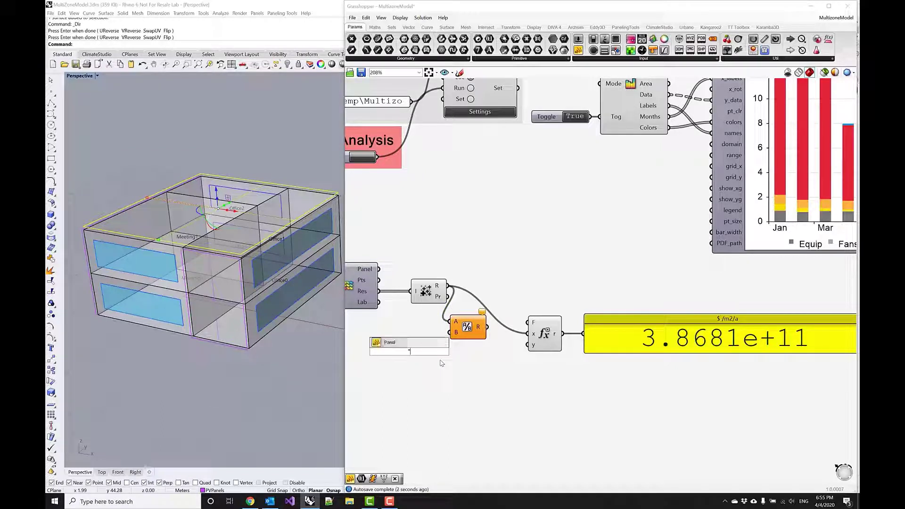
type("3800")
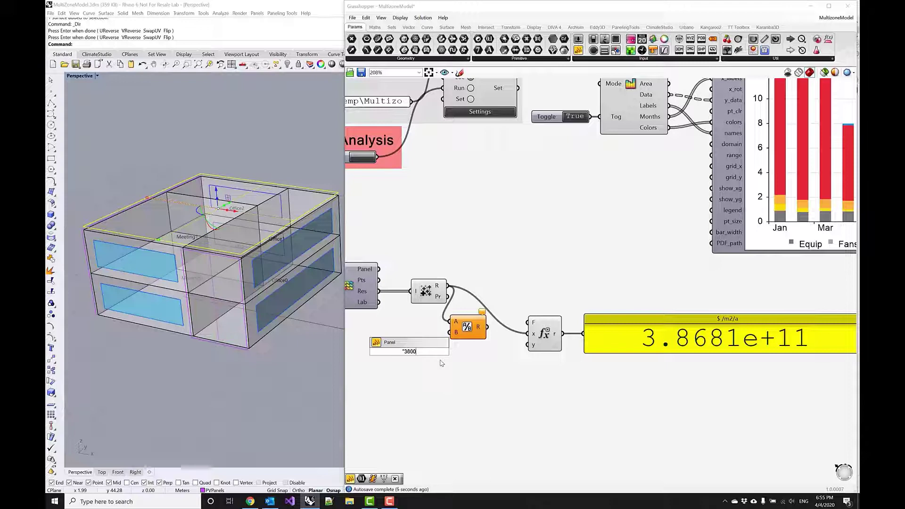
type("00000")
key("Return")
left_click_drag(429, 351, 530, 333)
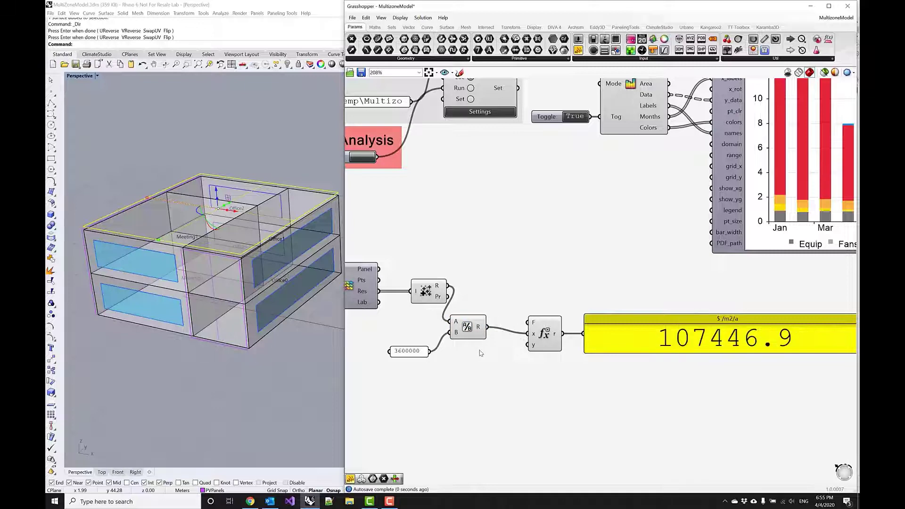
Rename the yellow $ /m2/a result panel of the photovoltaic chain to kWh/a
scroll(480, 353, "down", 3)
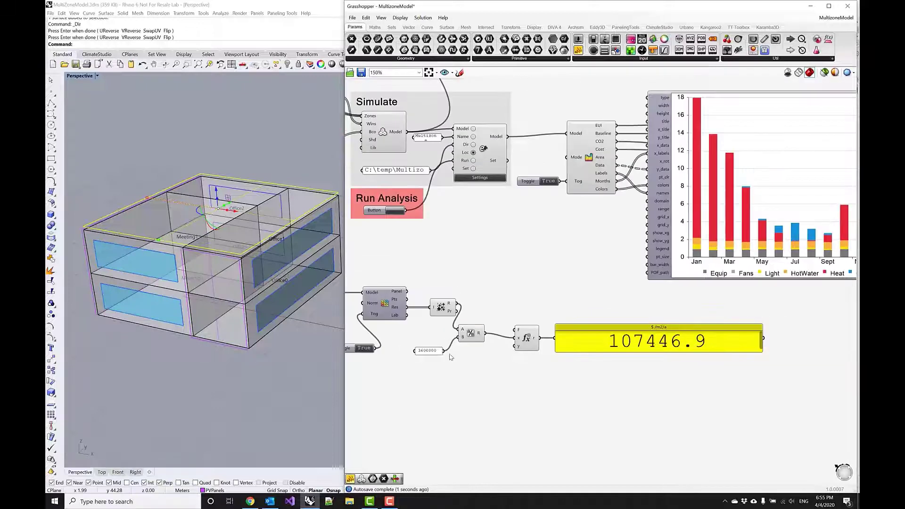
right_click(635, 332)
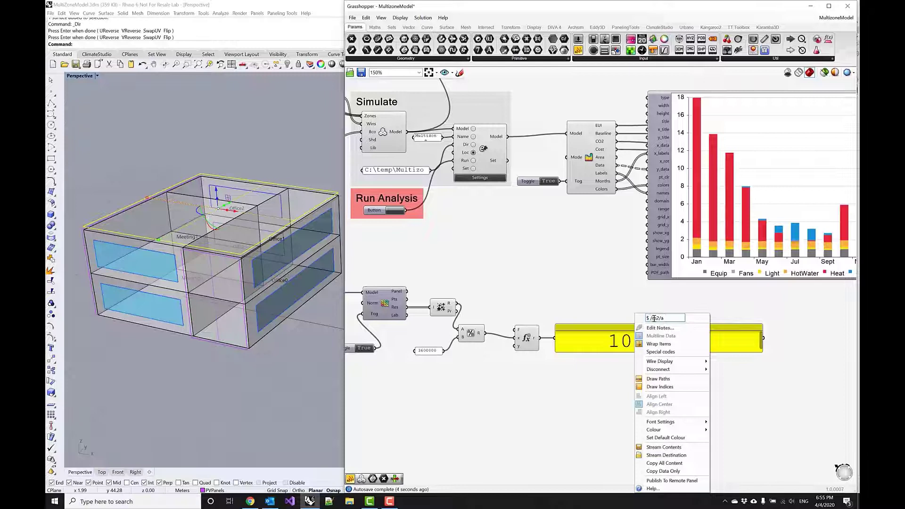
left_click_drag(666, 318, 622, 312)
key("BackSpace")
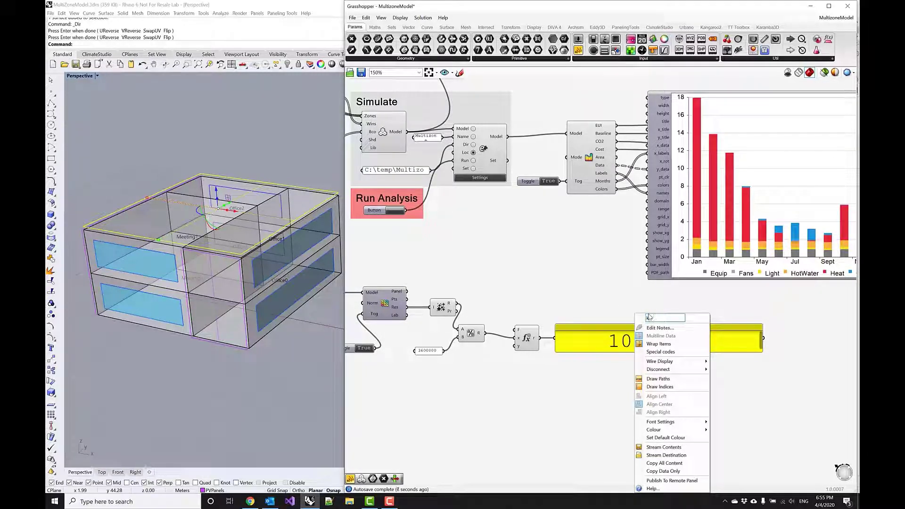
type("kWh/a")
key("Return")
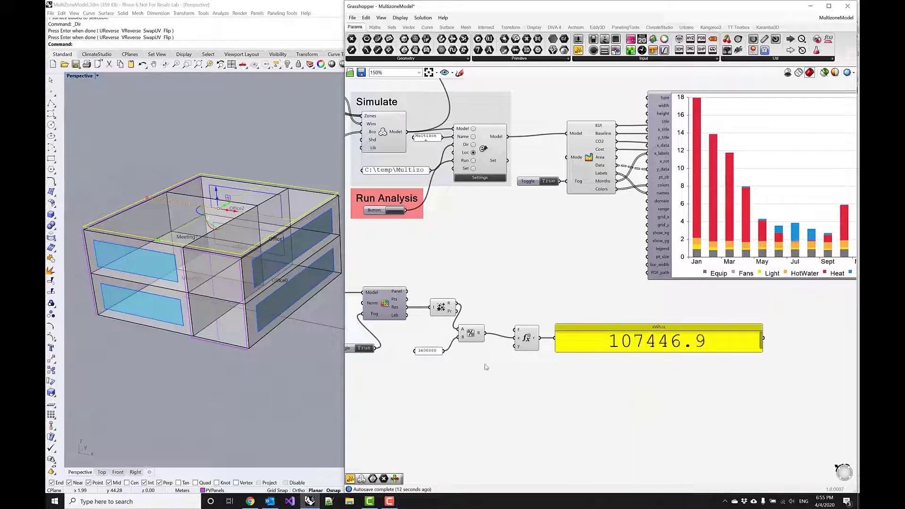
Cluster the Mass Addition, Division, 3600000 panel and expression, and place the cluster directly beside the kWh/a panel
left_click_drag(508, 381, 437, 301)
left_click_drag(530, 371, 424, 290)
right_click(456, 267)
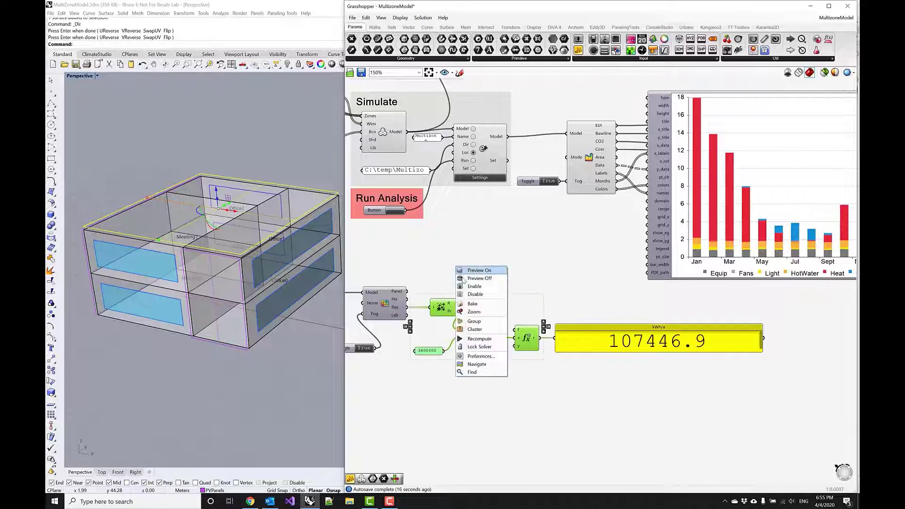
left_click(486, 329)
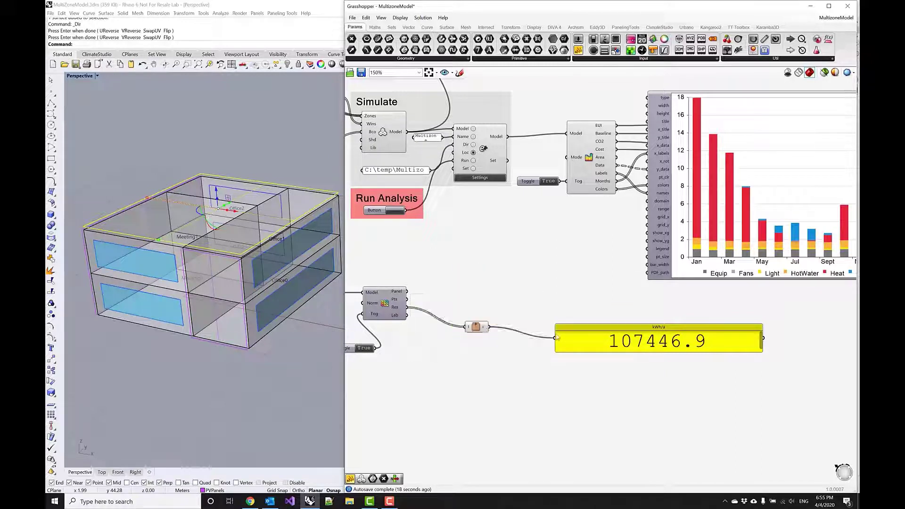
left_click_drag(487, 331, 544, 342)
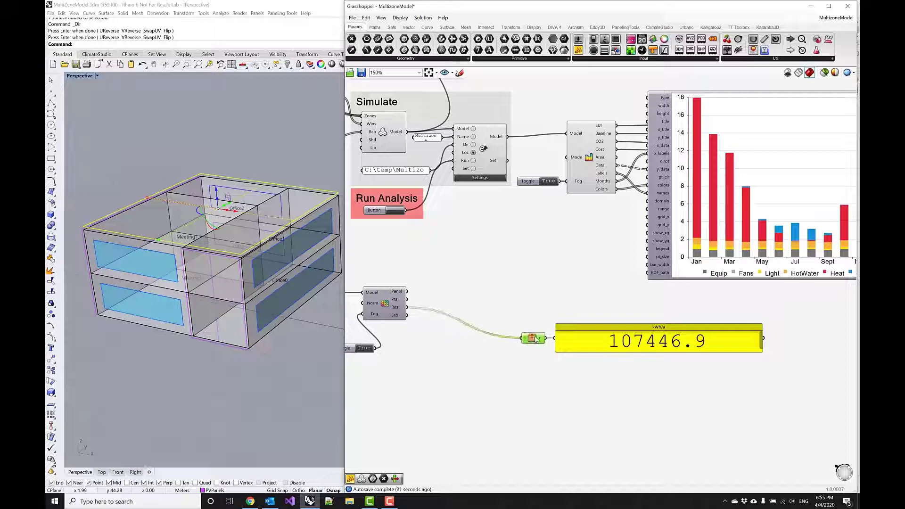
left_click(550, 373)
Move the photovoltaic cluster together with its kWh/a panel a little down and across, below the monthly energy chart
scroll(528, 296, "down", 3)
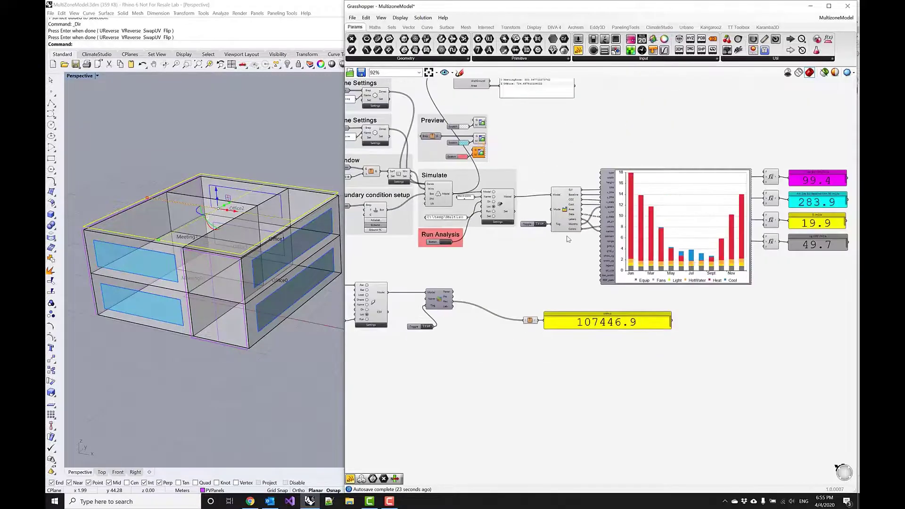
right_click_drag(593, 293, 556, 248)
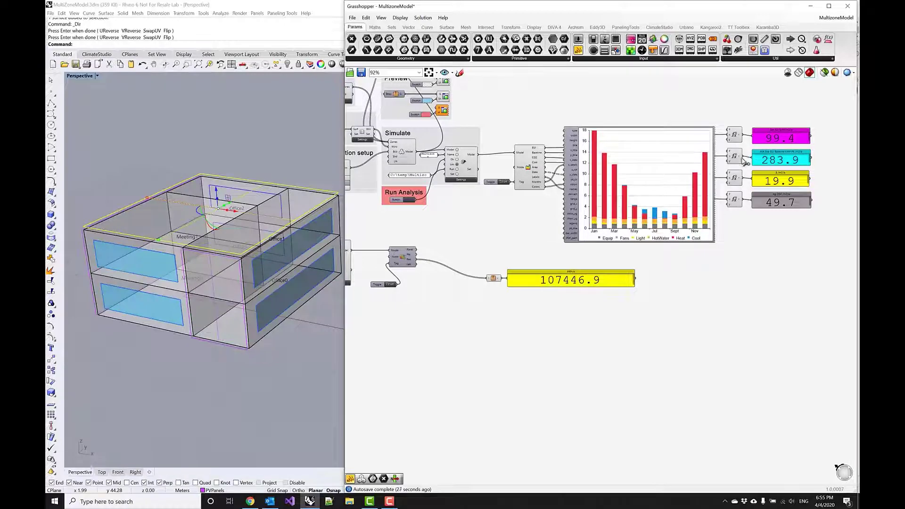
scroll(760, 140, "up", 2)
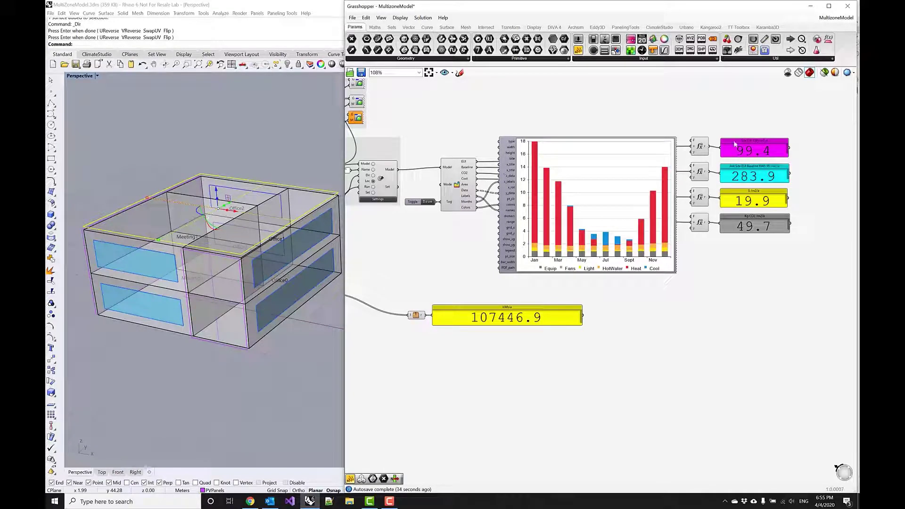
left_click_drag(500, 333, 416, 302)
left_click_drag(434, 320, 485, 351)
left_click(679, 284)
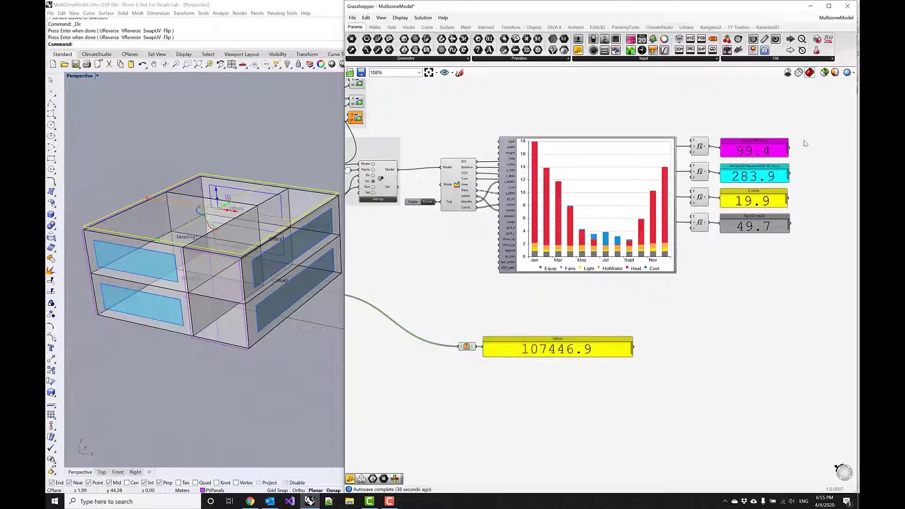
Copy the magenta EUI panel and its expression directly above the kWh/a panel and widen the copy to match it
left_click_drag(804, 153, 456, 320)
left_click(492, 293)
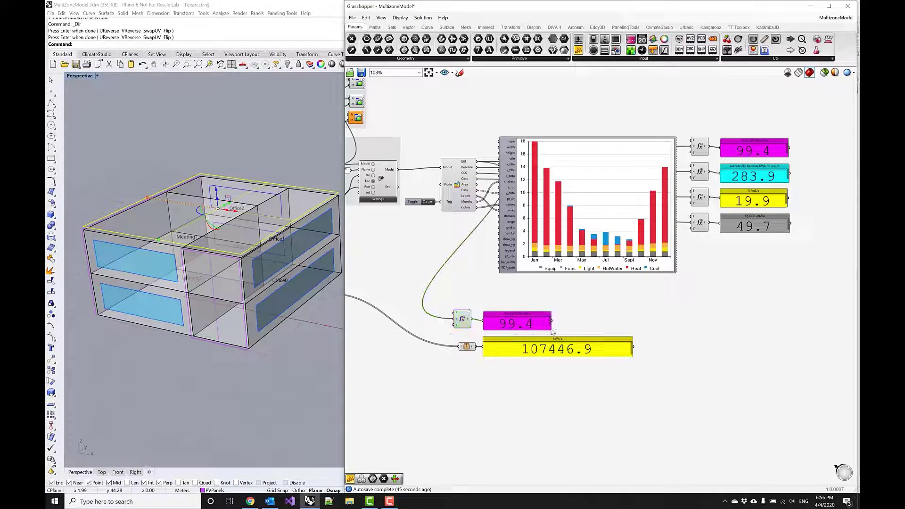
left_click_drag(553, 331, 634, 332)
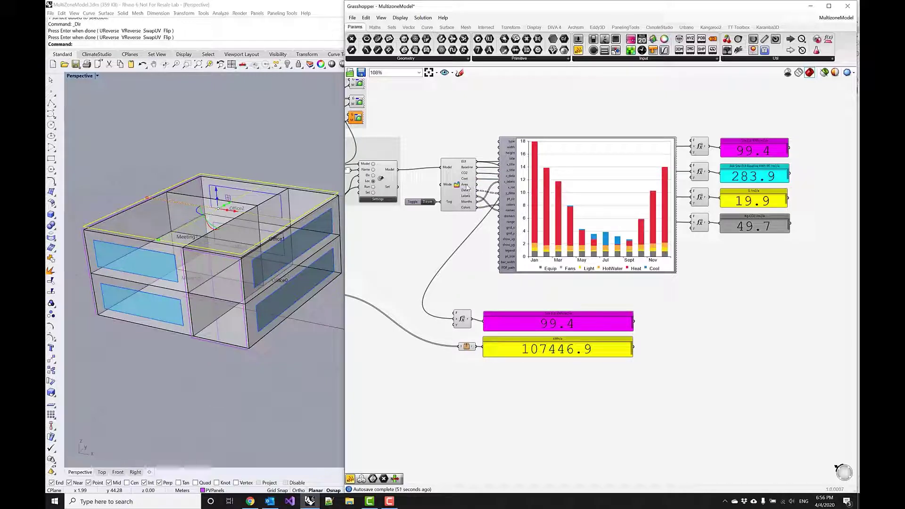
Add a Multiplication component above the copied expression and connect the energy results' EUI output to its A input
mouse_move(467, 187)
double_click(443, 301)
type("m")
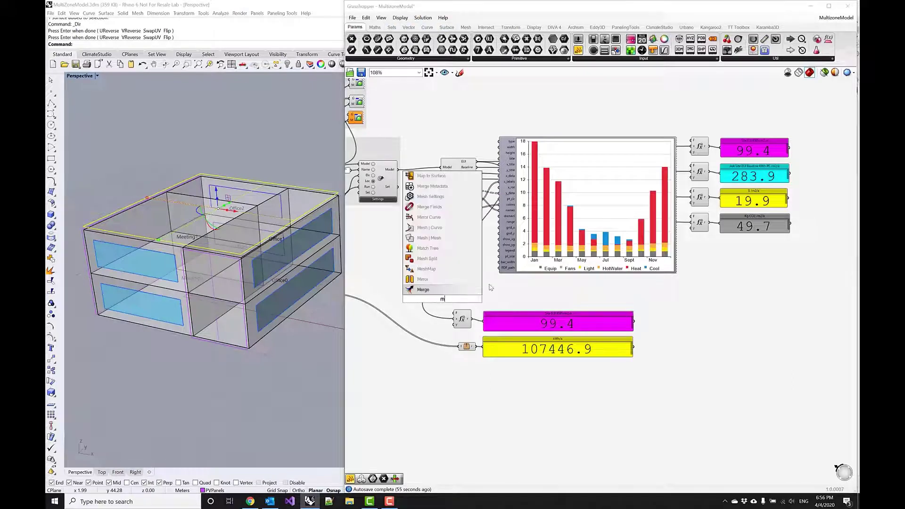
type("ul")
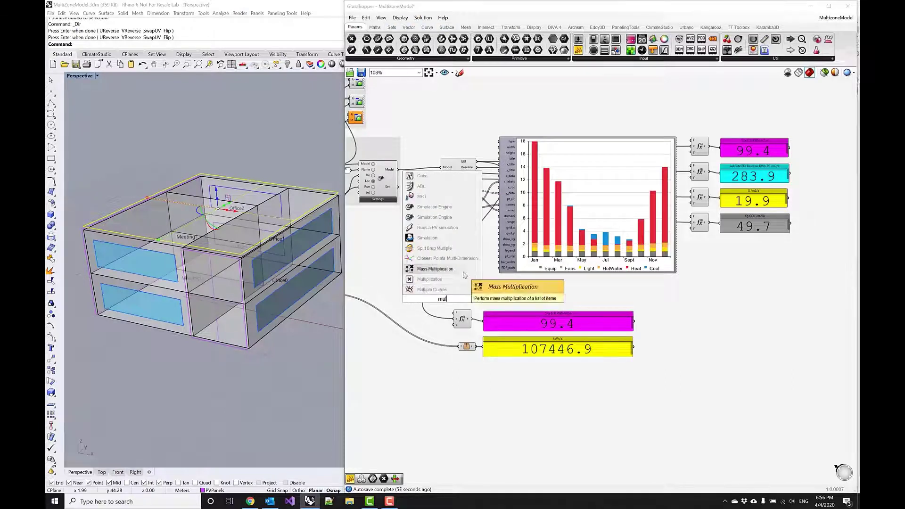
left_click(429, 279)
left_click_drag(477, 161, 433, 296)
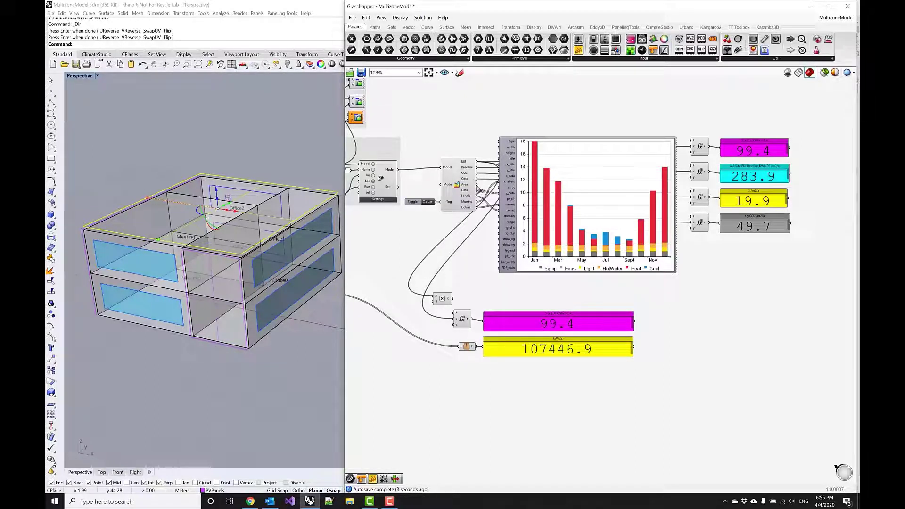
Connect the Area output to the Multiplication's B input, feed the product into the copied expression and cluster both components
left_click_drag(477, 185, 465, 324)
right_click(452, 294)
left_click(472, 355)
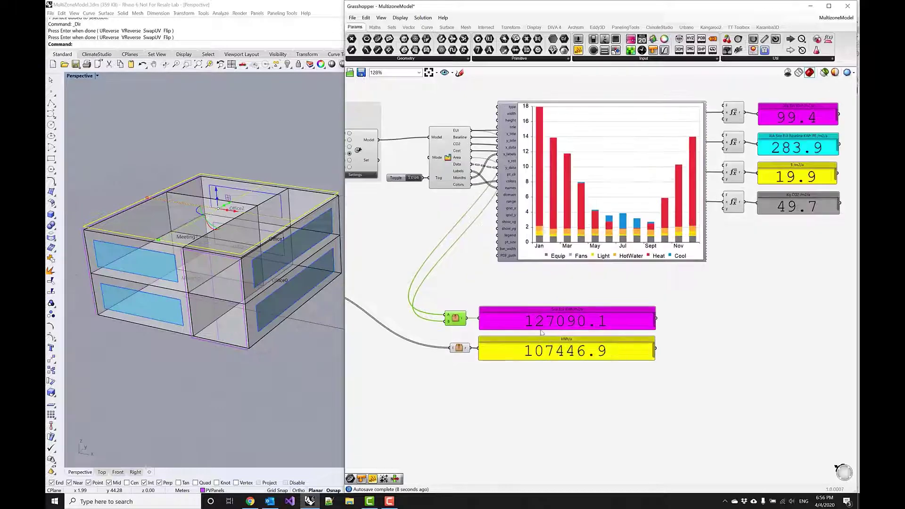
scroll(540, 333, "up", 2)
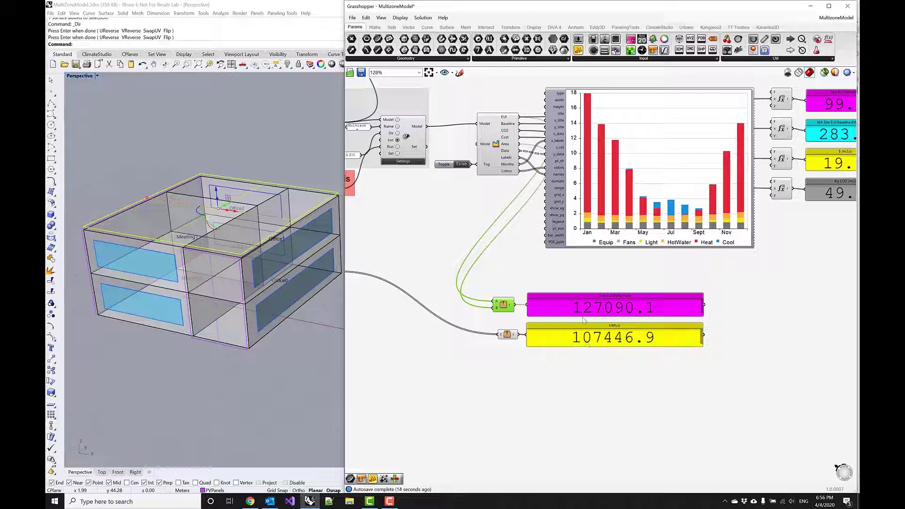
scroll(585, 312, "down", 2)
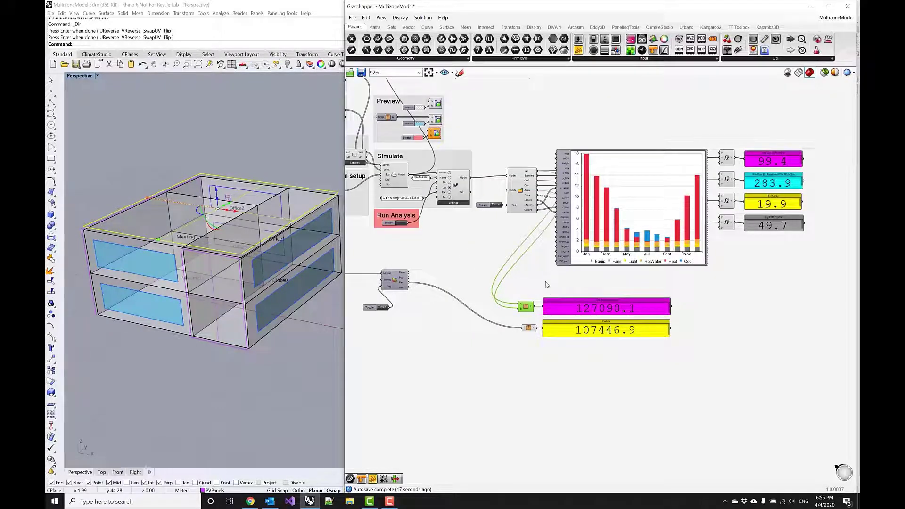
right_click_drag(540, 284, 595, 282)
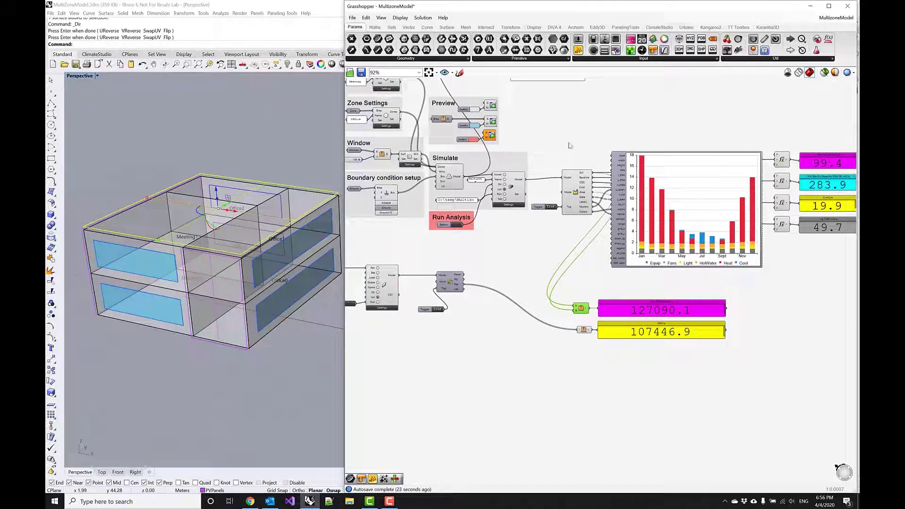
right_click_drag(409, 145, 428, 155)
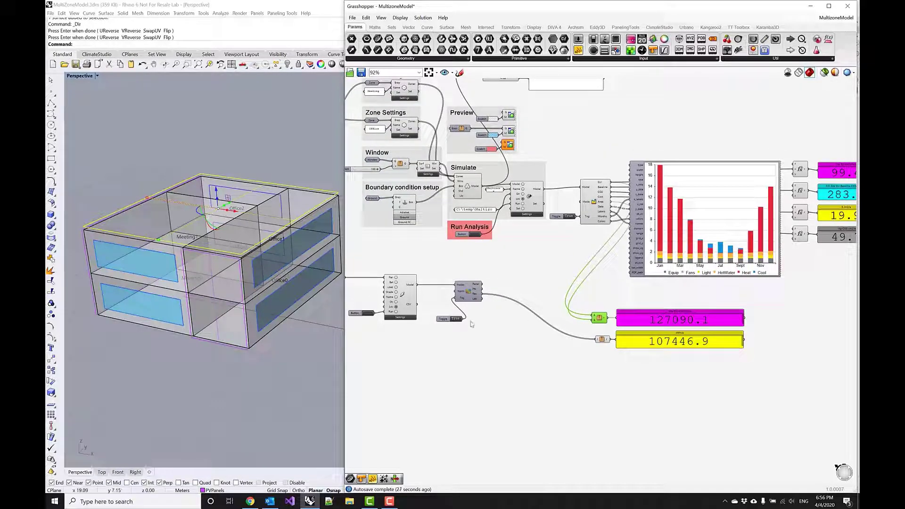
right_click_drag(295, 268, 214, 302)
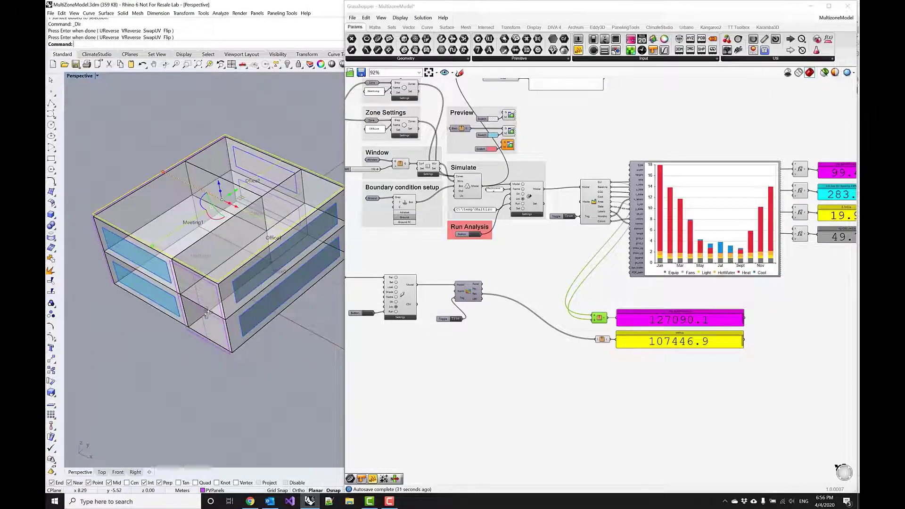
scroll(206, 313, "down", 5)
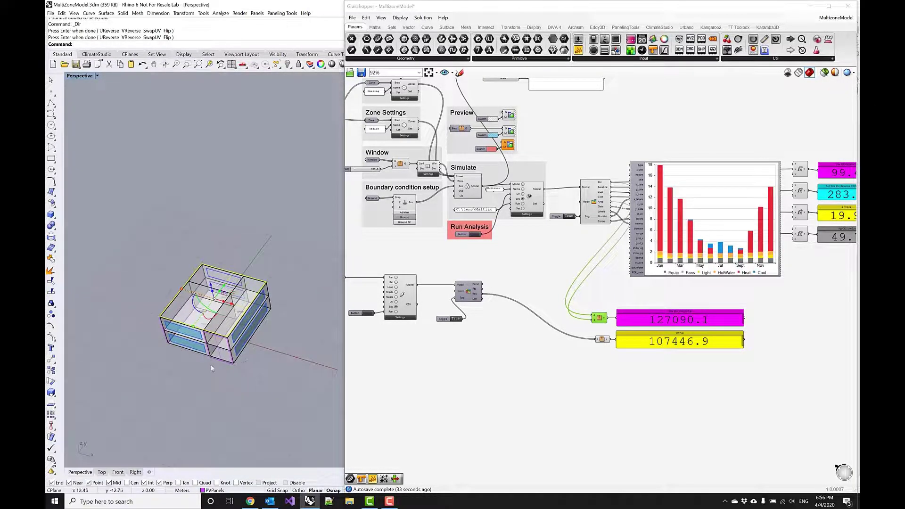
scroll(218, 338, "up", 5)
left_click(223, 330)
right_click_drag(223, 325, 291, 343)
left_click(206, 321, "shift")
scroll(198, 318, "down", 9)
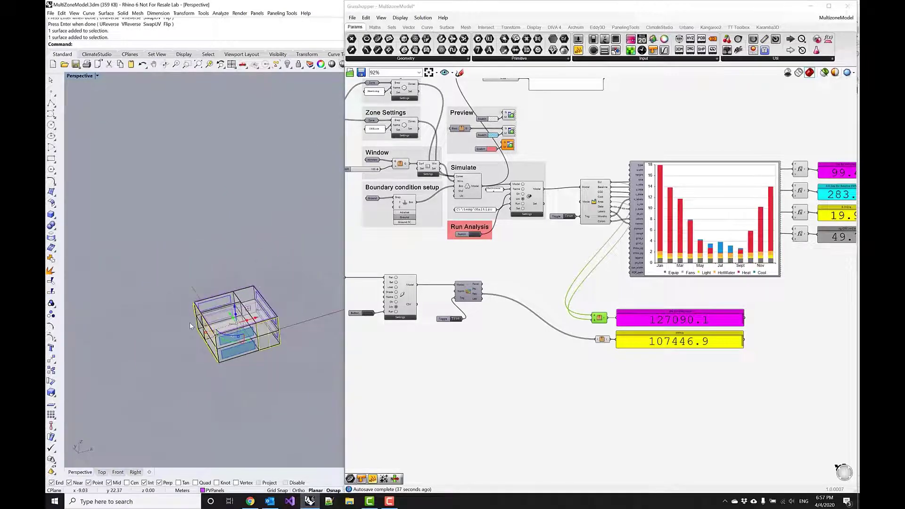
right_click_drag(200, 320, 230, 333)
right_click_drag(360, 276, 486, 258)
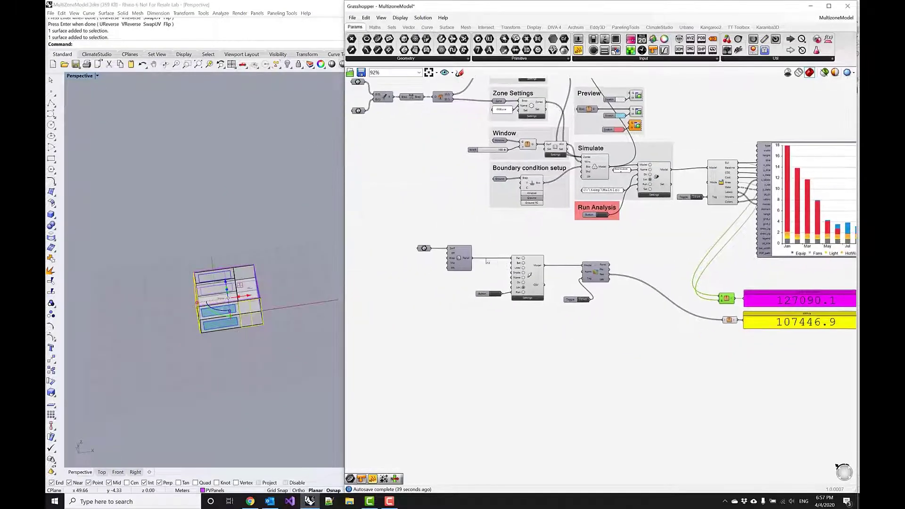
scroll(449, 253, "up", 3)
right_click(408, 247)
left_click(214, 237)
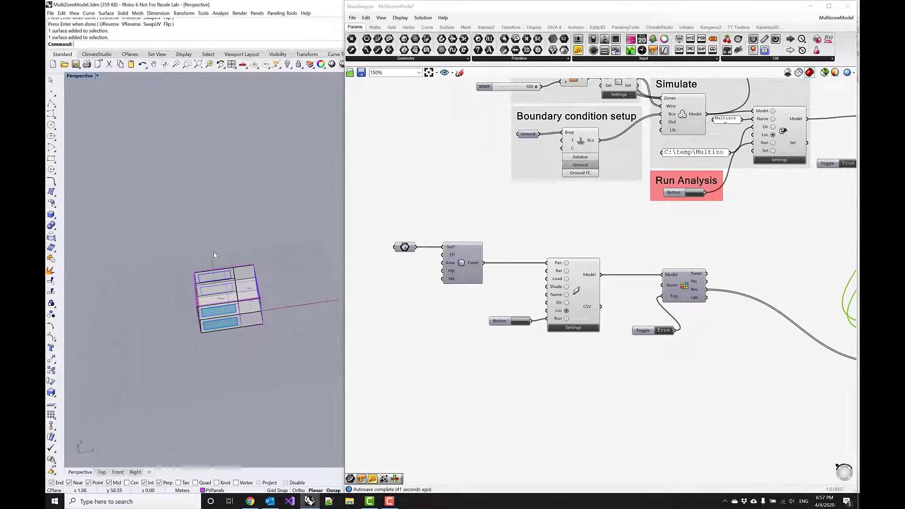
Select the roof and two facade surfaces in Rhino and assign them to the geometry parameter feeding the PV panel's Surf input
right_click_drag(213, 252, 211, 192)
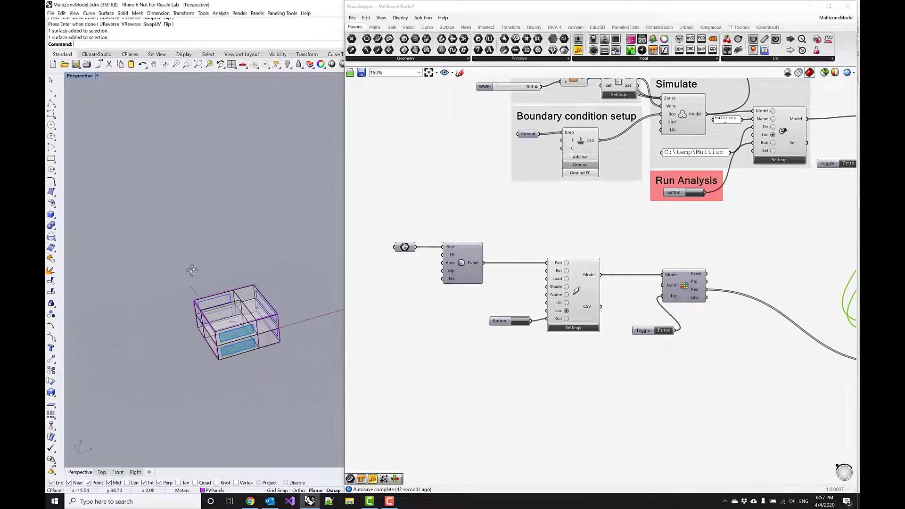
left_click(204, 343)
left_click(256, 320, "shift")
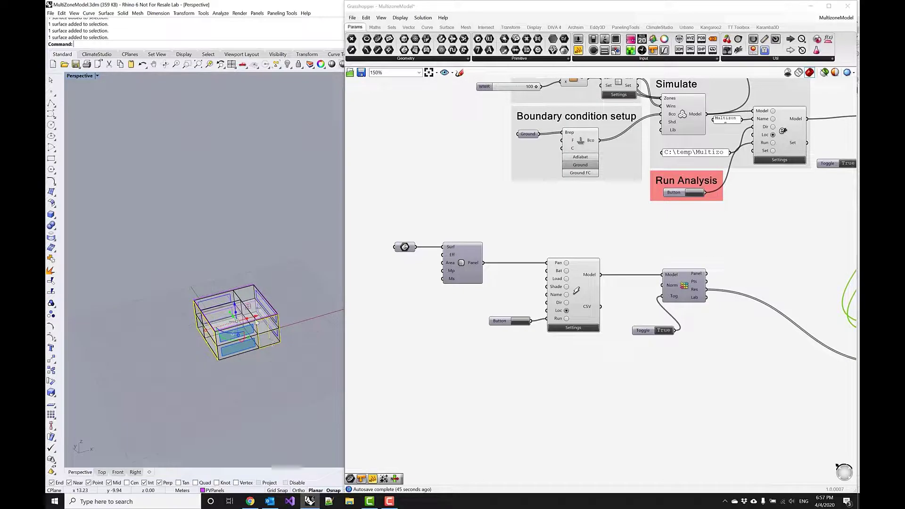
right_click(411, 247)
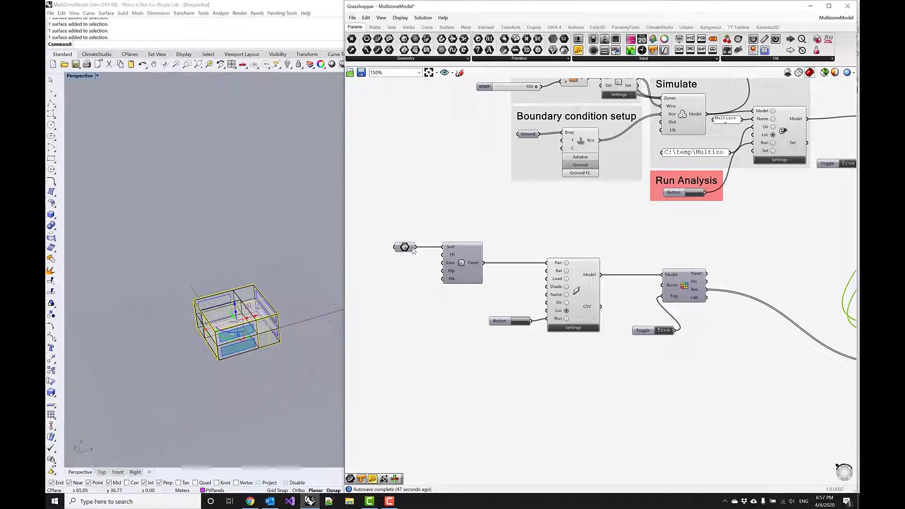
left_click(450, 344)
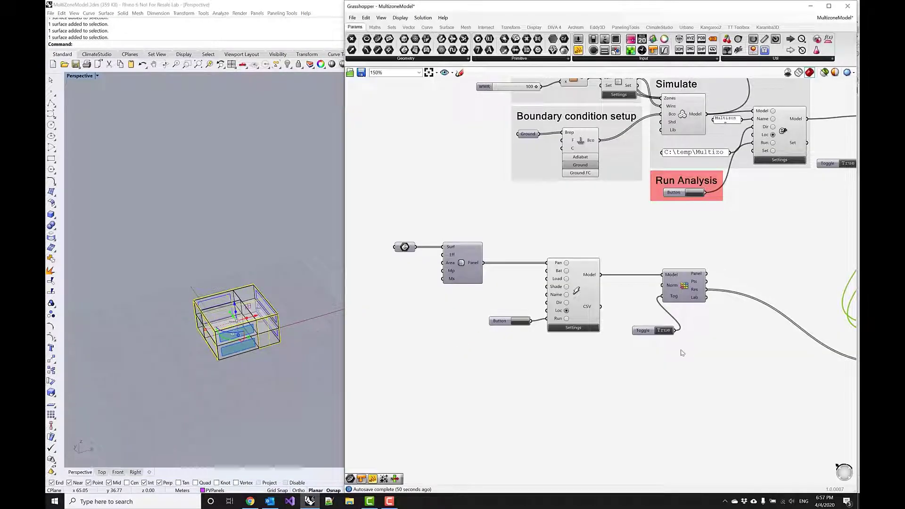
Rerun the photovoltaic simulation and enlarge the kWh/a panel downward to fit one value per surface
left_click(520, 321)
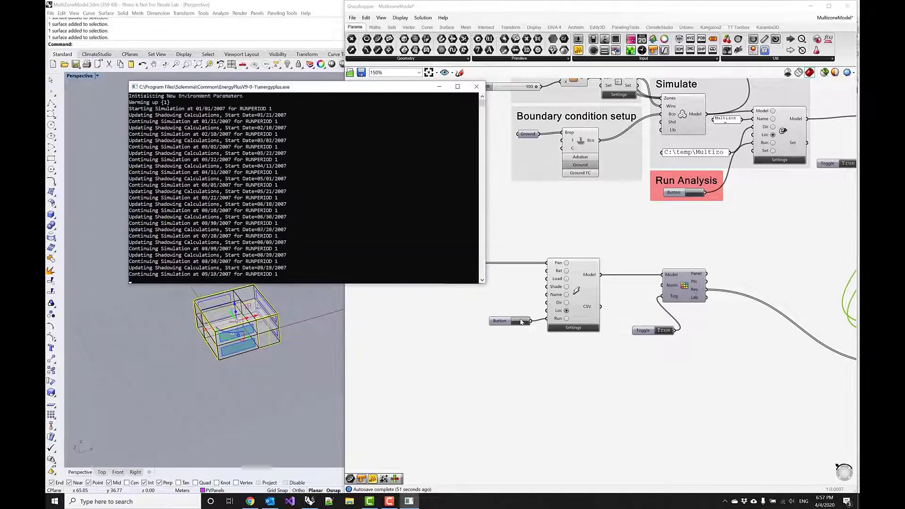
right_click_drag(828, 300, 596, 283)
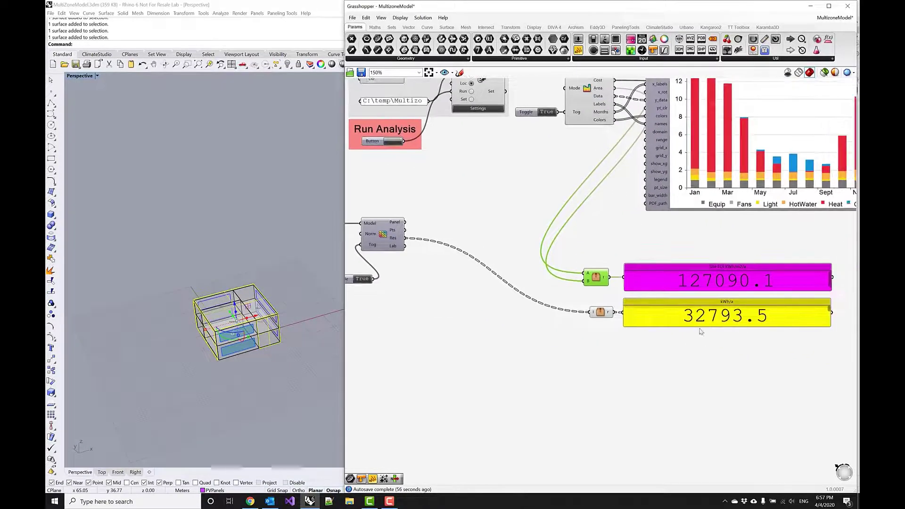
left_click_drag(651, 325, 661, 377)
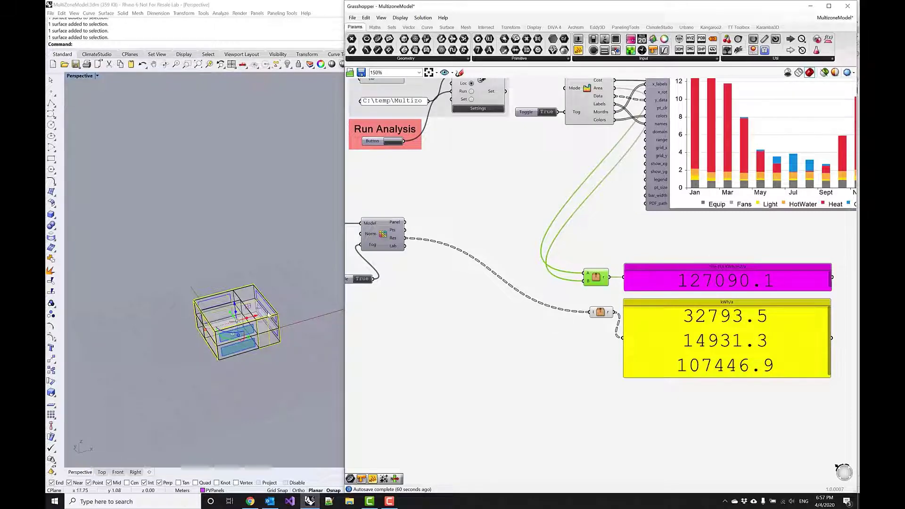
Flatten the Mass Addition's input inside the PV result cluster and shrink the kWh/a panel to a single line
double_click(599, 312)
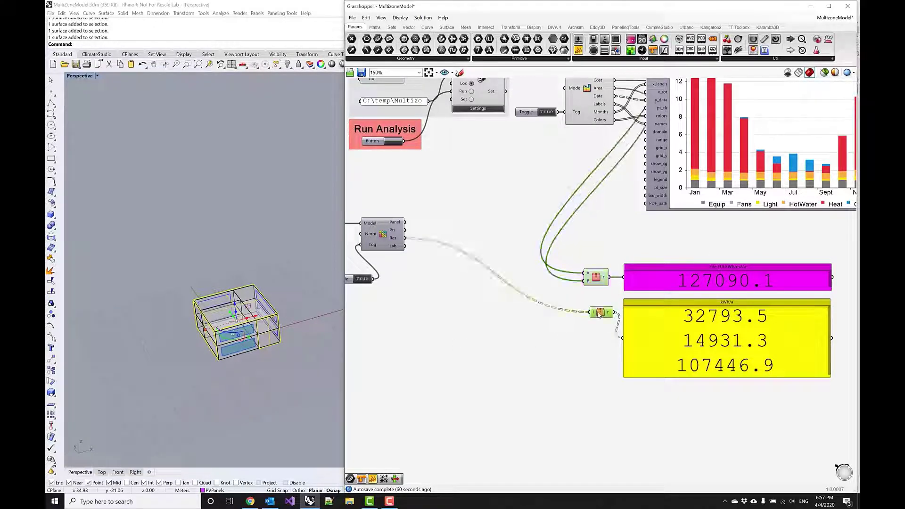
scroll(571, 291, "up", 4)
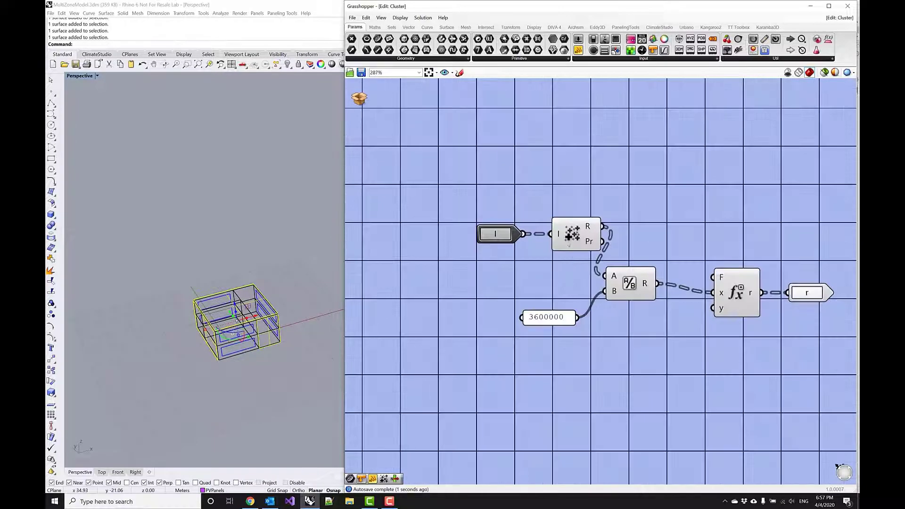
right_click(558, 237)
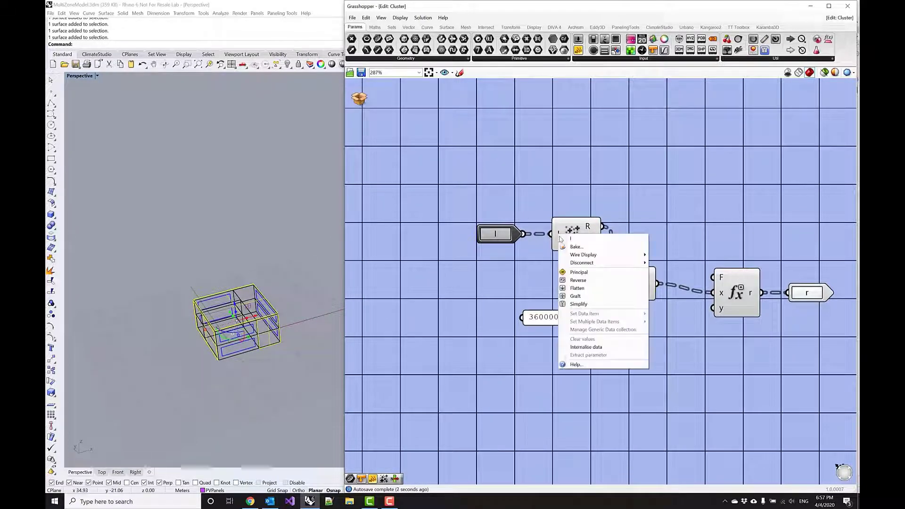
left_click(585, 289)
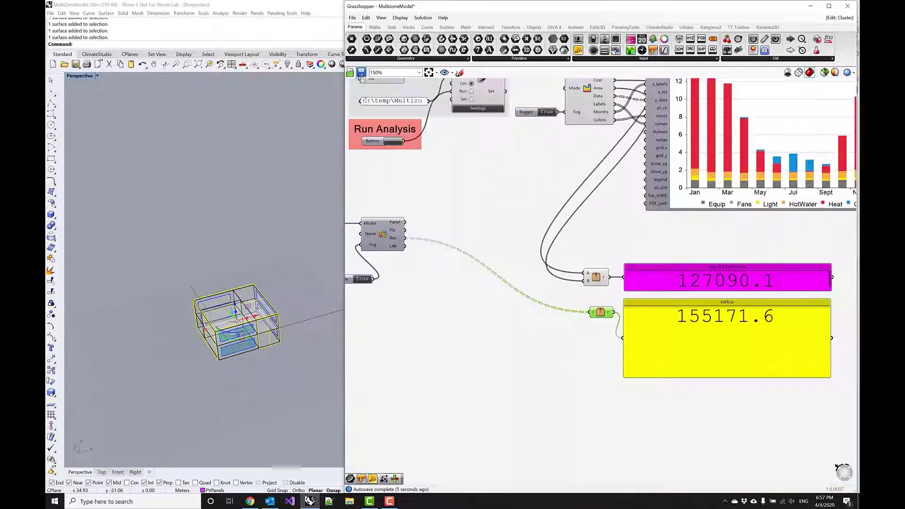
left_click(359, 98)
left_click_drag(741, 376, 734, 329)
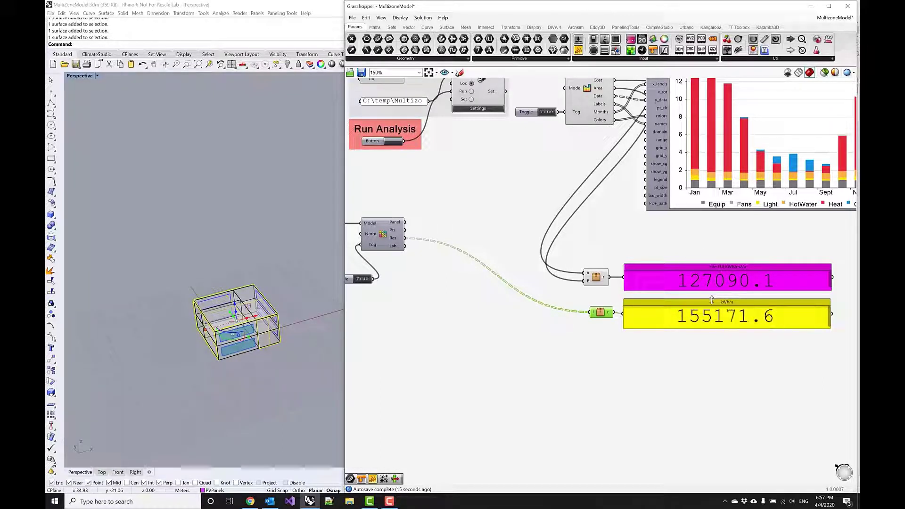
left_click(697, 259)
Deselect the surfaces, arrange Rhino and Grasshopper side by side, and show the ClimateStudio Thermal Model settings beside the Rhino viewport
left_click(230, 270)
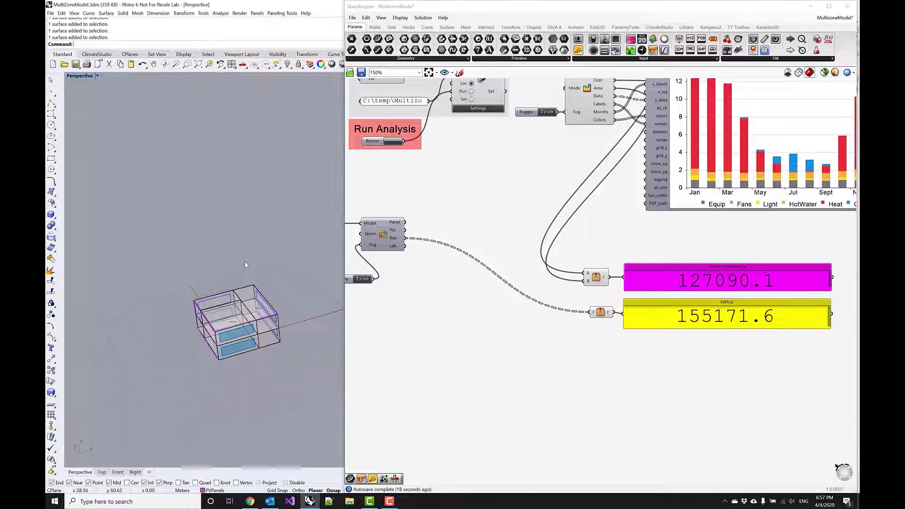
right_click_drag(244, 261, 265, 256)
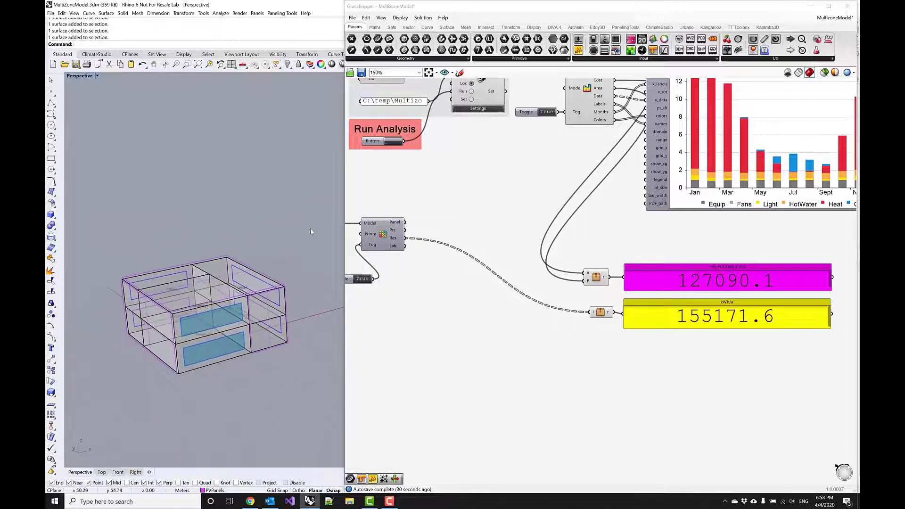
left_click_drag(345, 211, 627, 215)
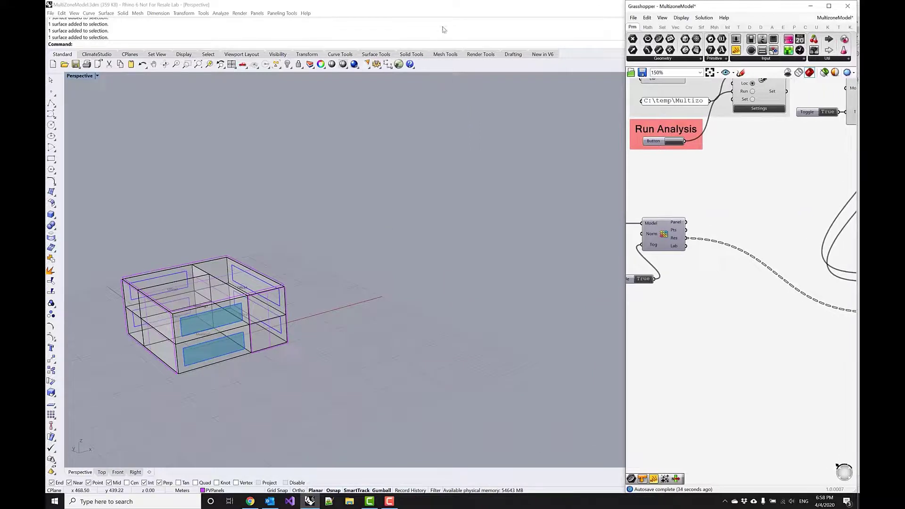
left_click_drag(441, 7, 45, 112)
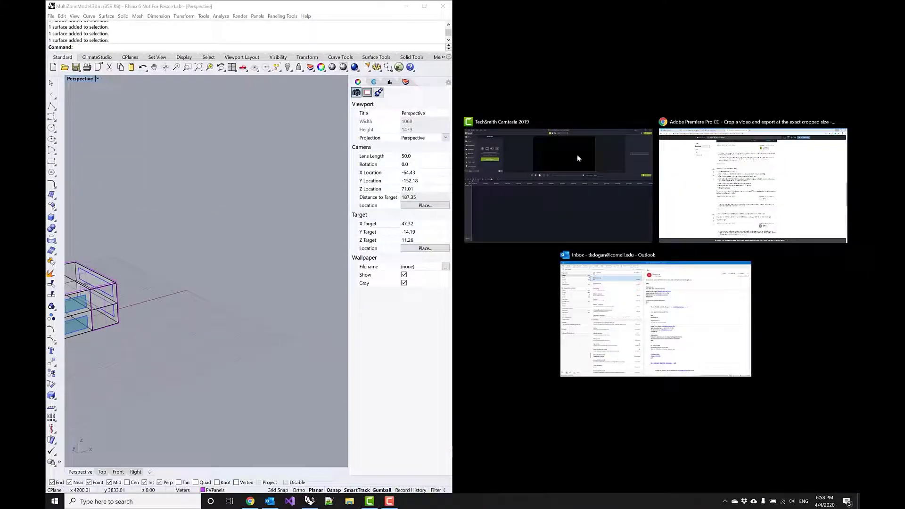
left_click(312, 161)
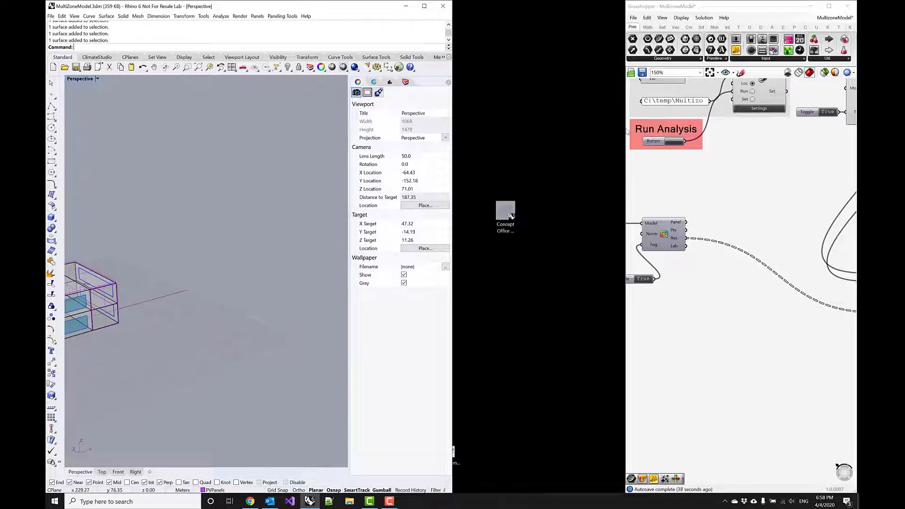
left_click_drag(623, 127, 448, 135)
right_click_drag(235, 178, 325, 185)
left_click(374, 82)
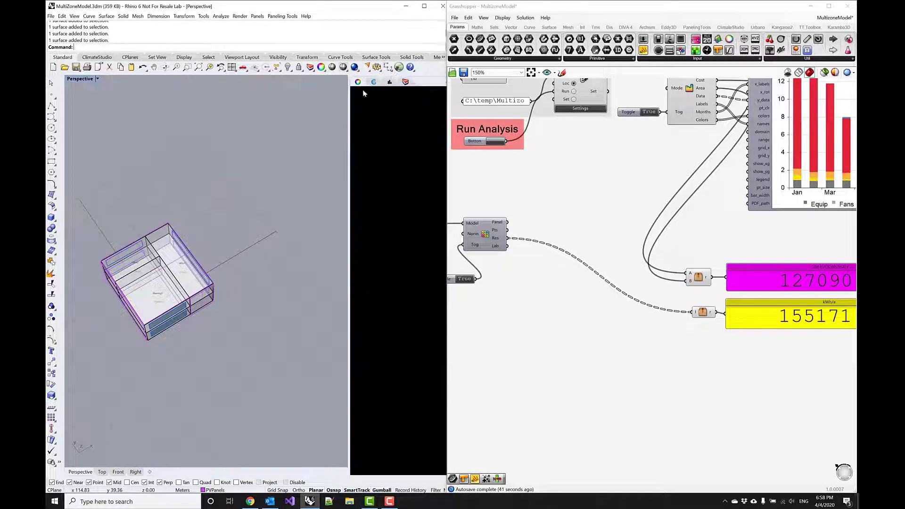
Examine the building's facades and their orientation relative to the north arrow in the perspective view
right_click_drag(306, 243, 258, 379)
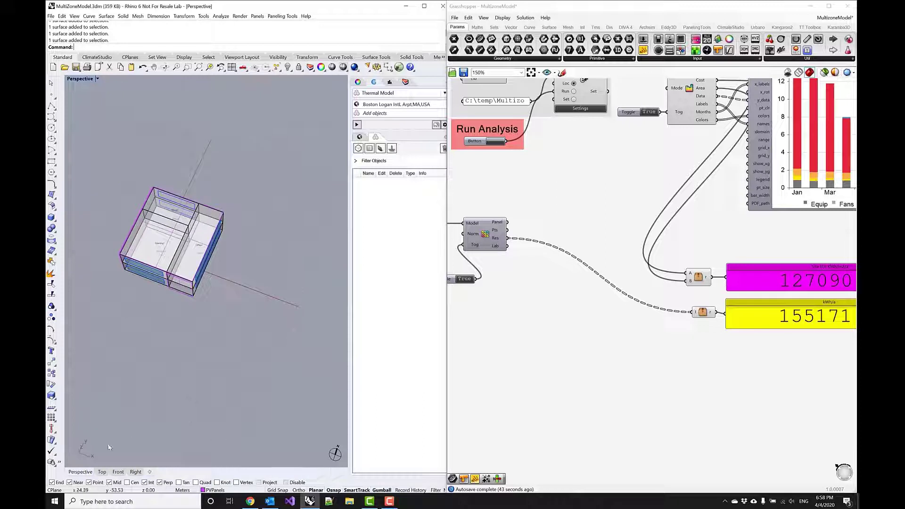
right_click_drag(192, 170, 202, 131)
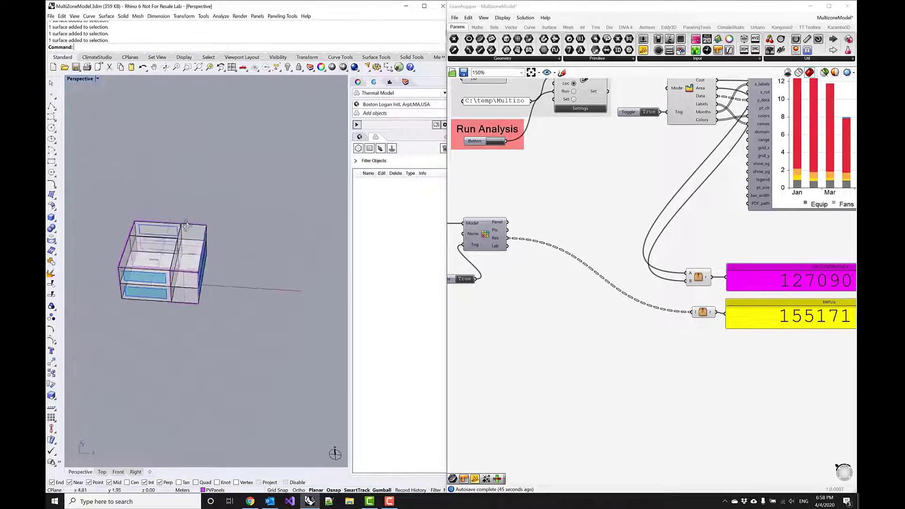
scroll(179, 248, "up", 5)
right_click_drag(189, 269, 167, 256)
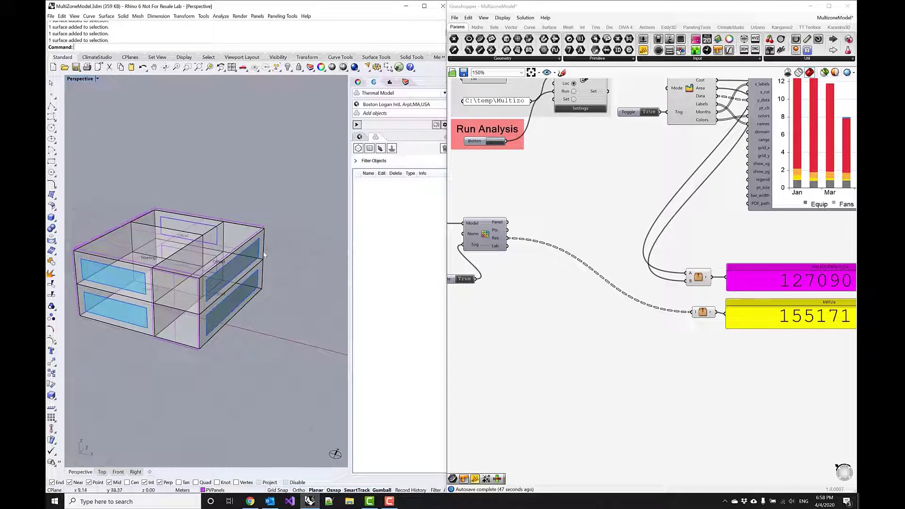
right_click_drag(170, 297, 192, 287)
mouse_move(166, 318)
right_mouse_down()
mouse_move(128, 302)
mouse_move(149, 313)
right_mouse_up()
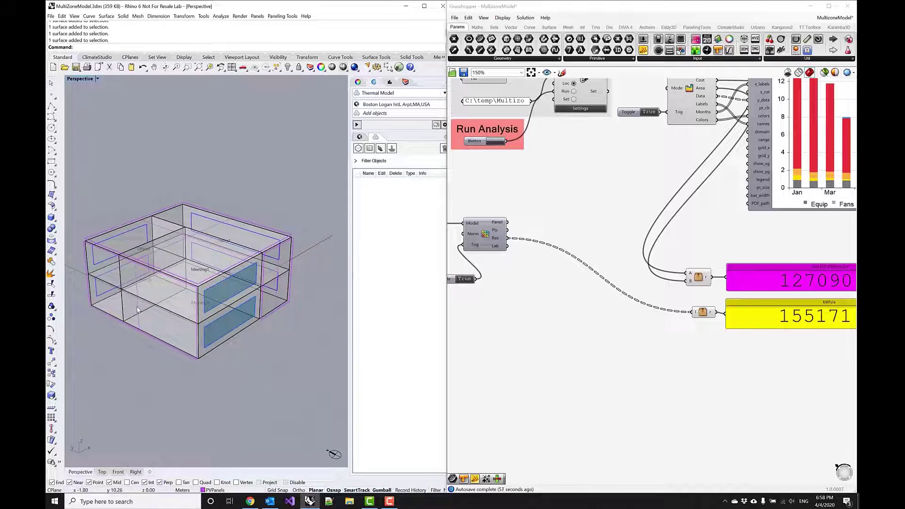
right_click_drag(137, 310, 140, 332, "shift")
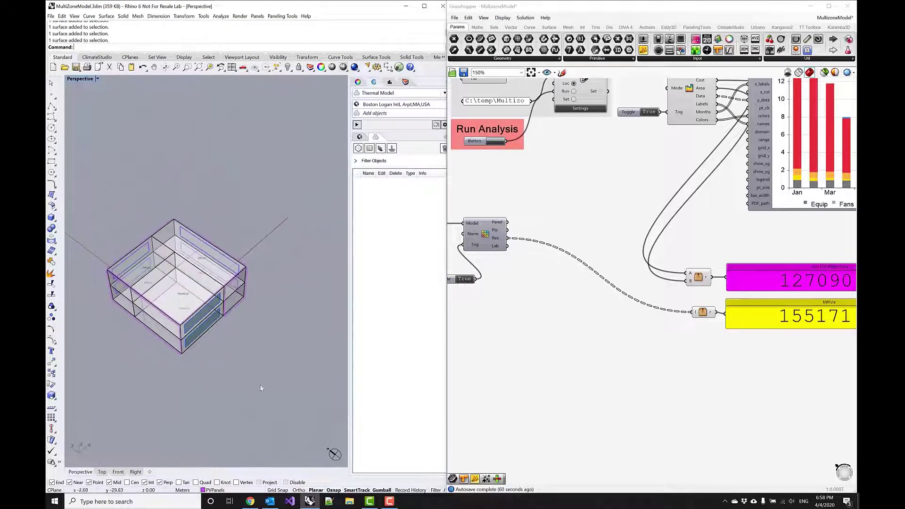
Select the whole building with its PV surfaces, rotate it about 90 degrees counterclockwise in plan, and deselect it
left_click_drag(261, 388, 153, 213)
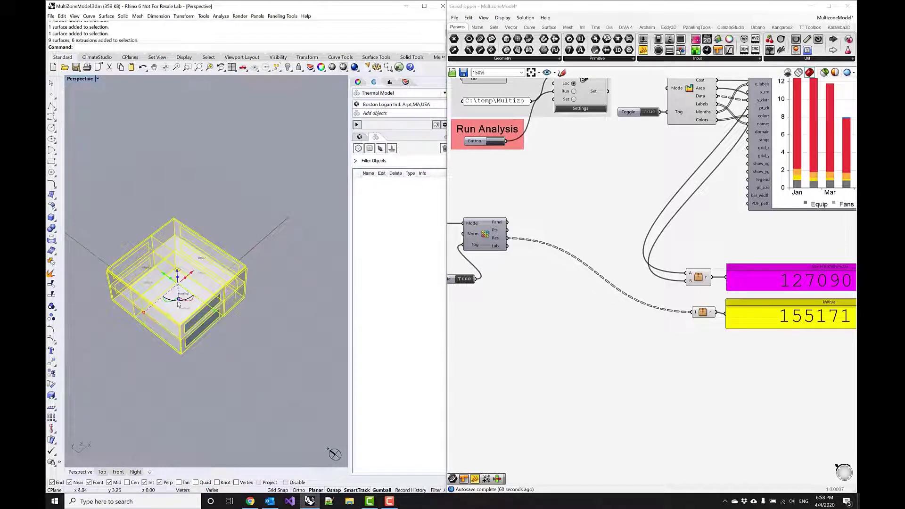
left_click_drag(185, 302, 198, 297)
scroll(177, 299, "up", 3)
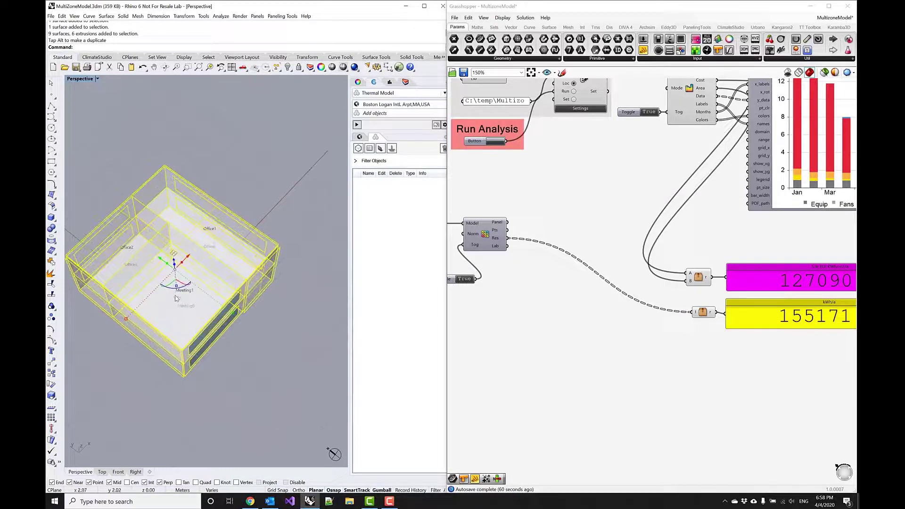
left_click_drag(172, 290, 212, 278)
left_click_drag(262, 360, 255, 357)
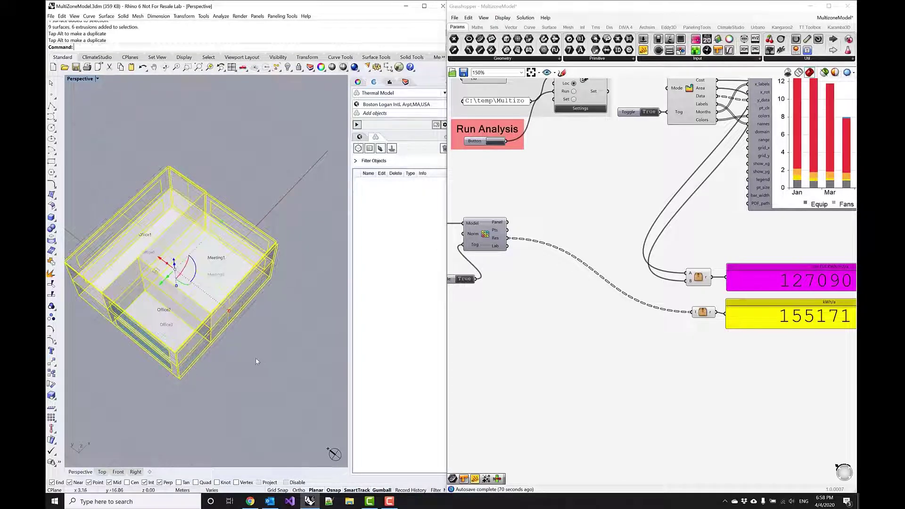
left_click(256, 357)
right_click_drag(255, 378, 269, 352)
scroll(248, 354, "down", 4)
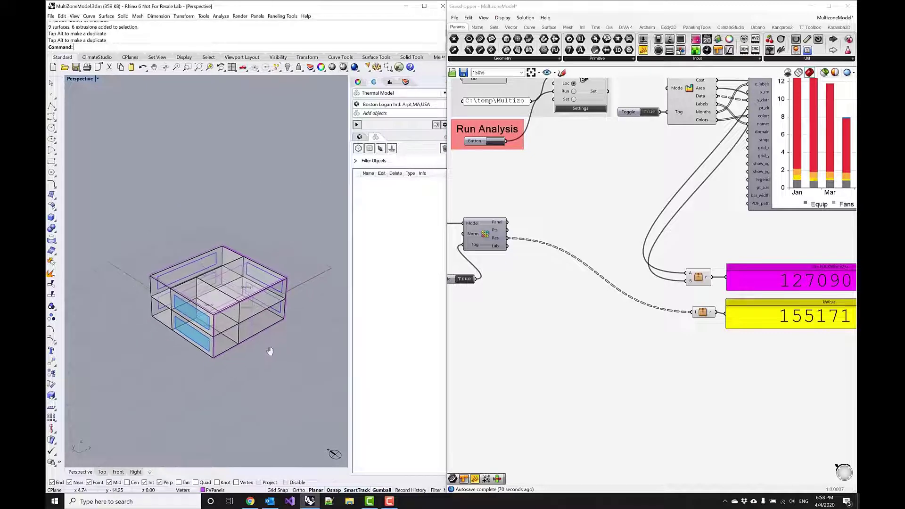
Rerun the building energy analysis in Grasshopper for the rotated model
right_click_drag(596, 201, 596, 201)
scroll(597, 201, "down", 4)
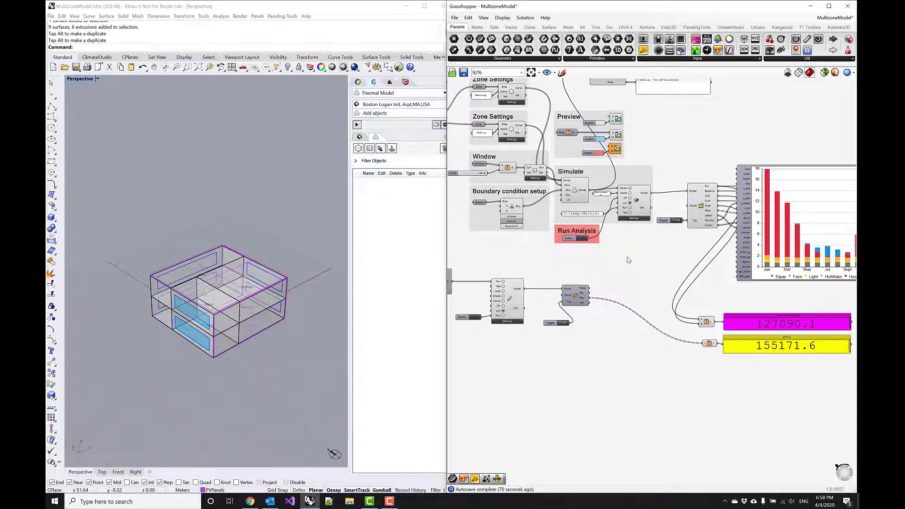
right_click_drag(629, 261, 561, 269)
scroll(605, 275, "down", 2)
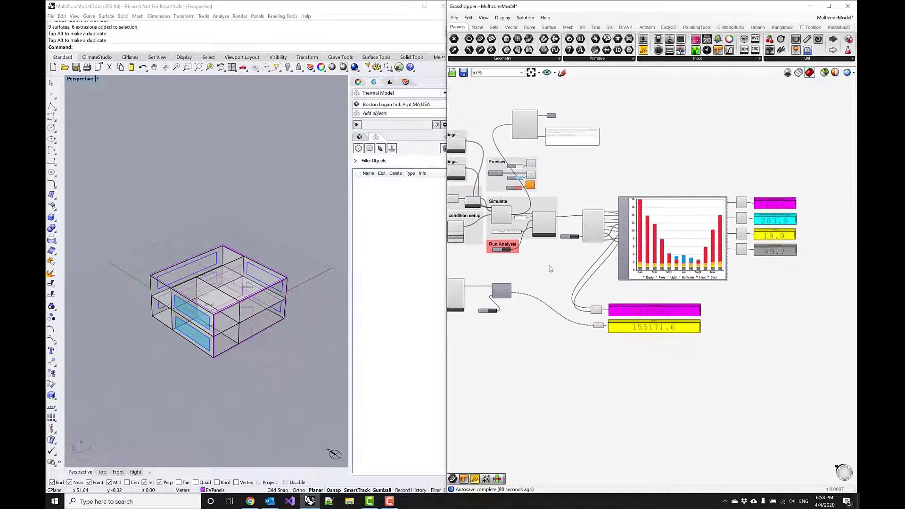
left_click(507, 251)
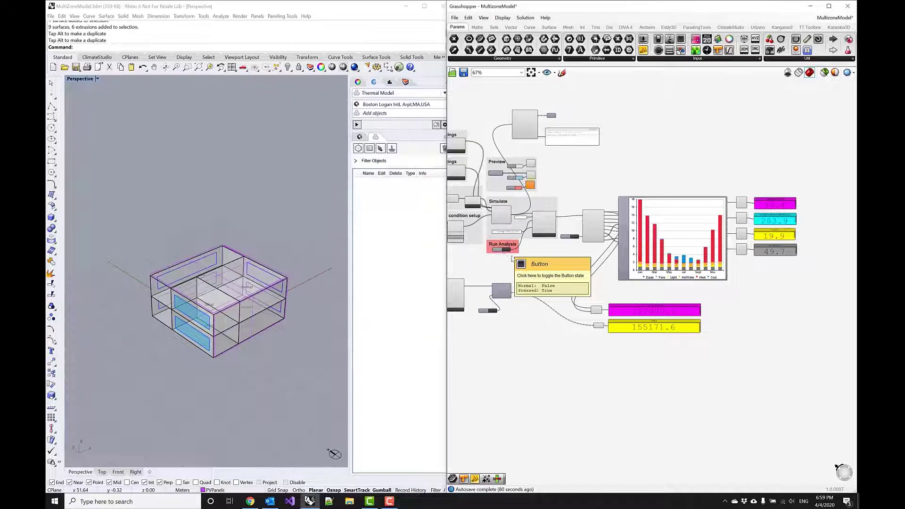
Rerun the photovoltaic simulation for the rotated surfaces and compare the annual yield with the building's total energy use
right_click_drag(505, 286, 522, 282)
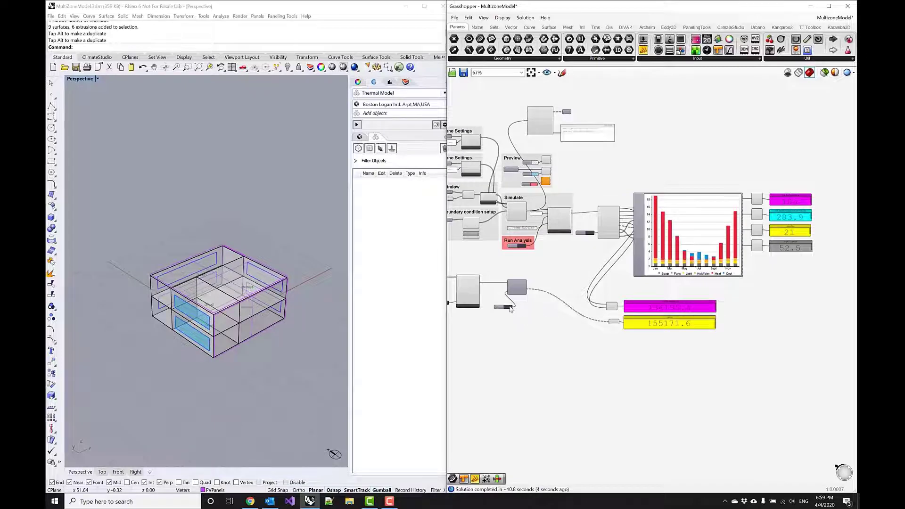
scroll(511, 309, "up", 3)
right_click_drag(500, 276, 591, 244)
left_click(497, 272)
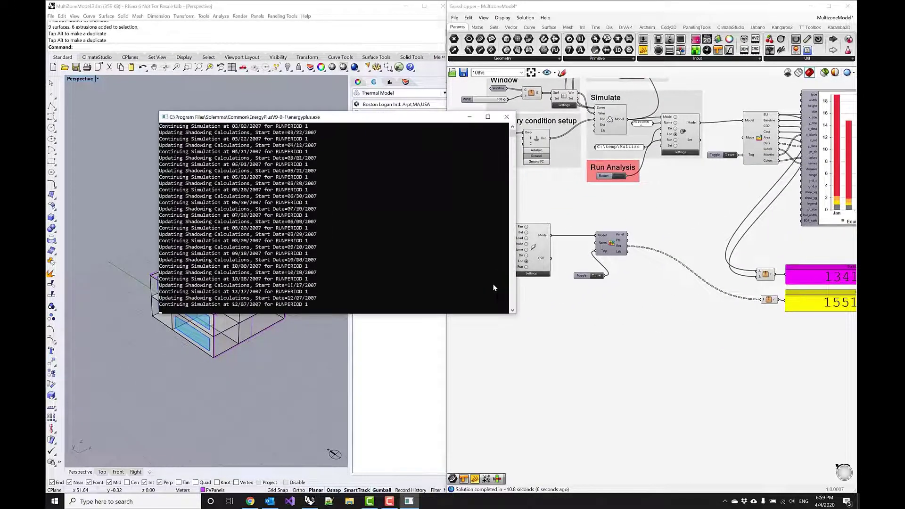
right_click_drag(679, 313, 558, 316)
right_click_drag(666, 335, 613, 335)
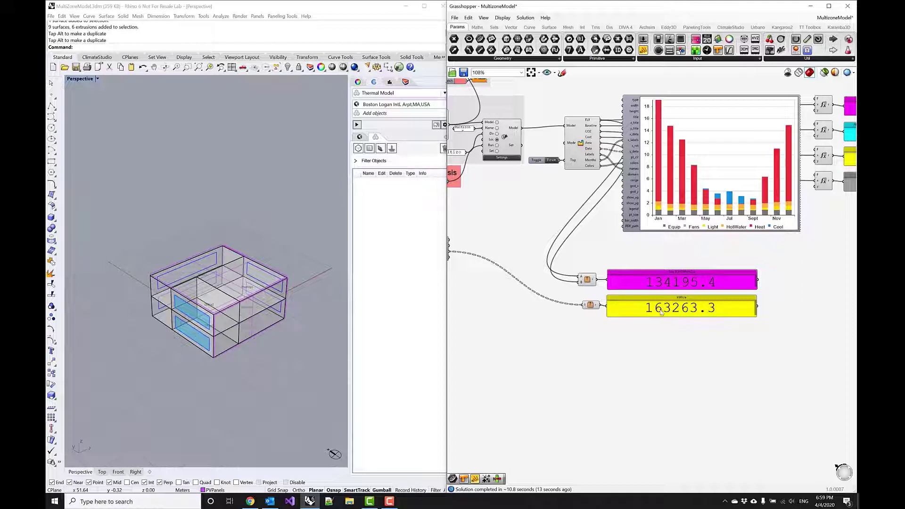
right_click_drag(598, 333, 615, 330)
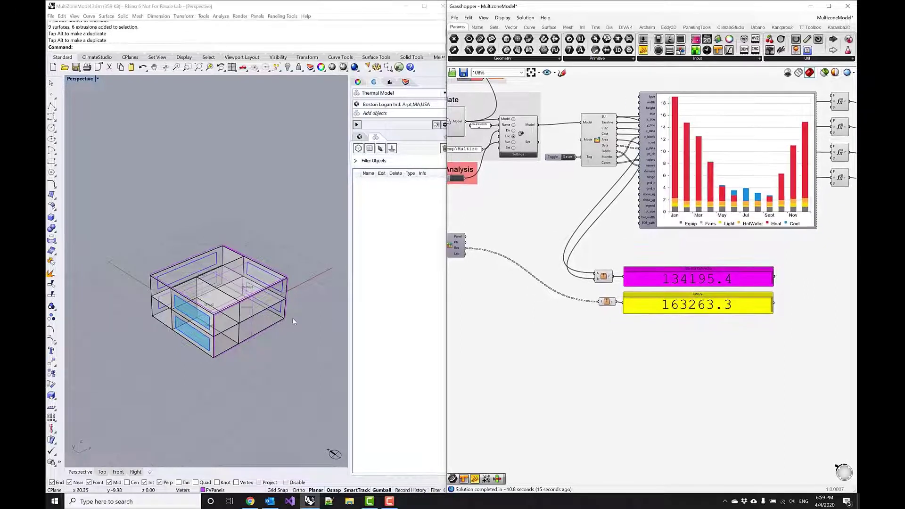